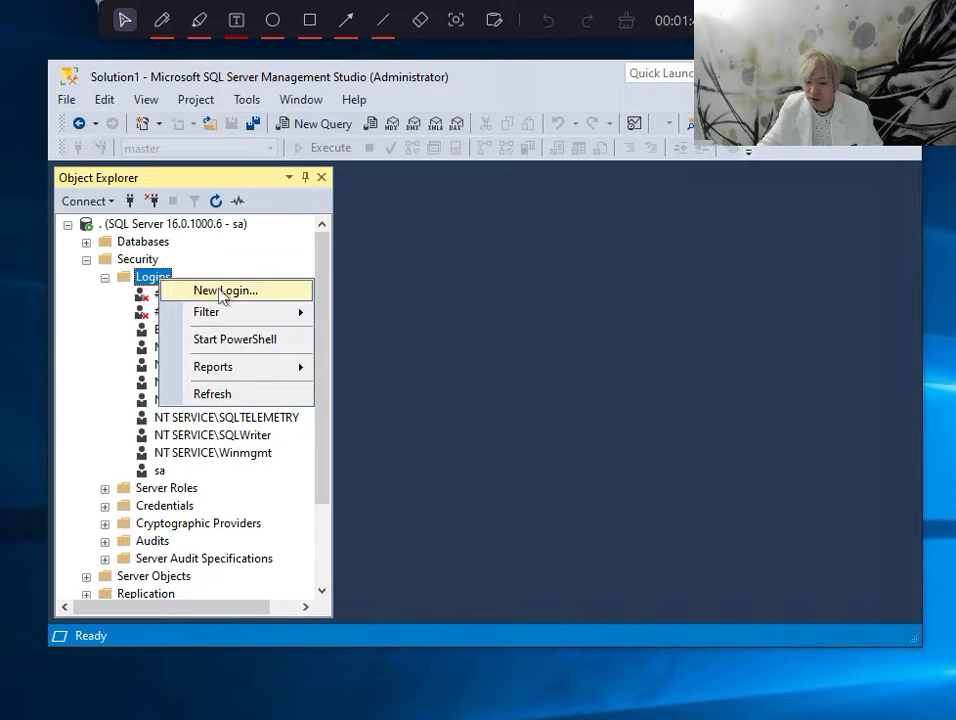
# Start a new server login and name it Mary
pyautogui.click(222, 291)
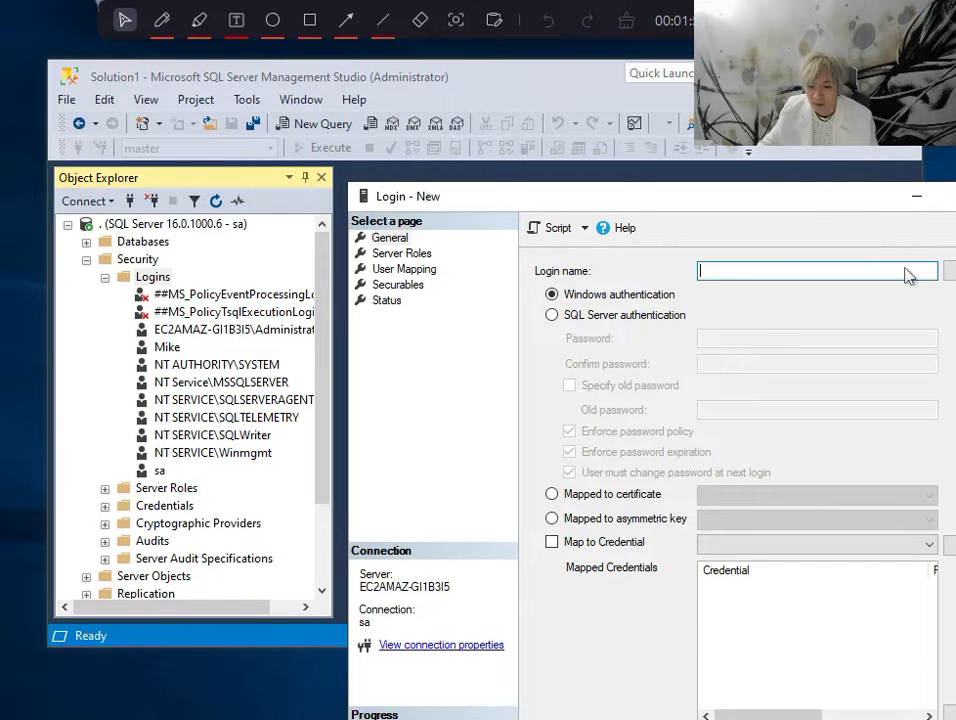
pyautogui.moveTo(800, 207); pyautogui.dragTo(597, 80)
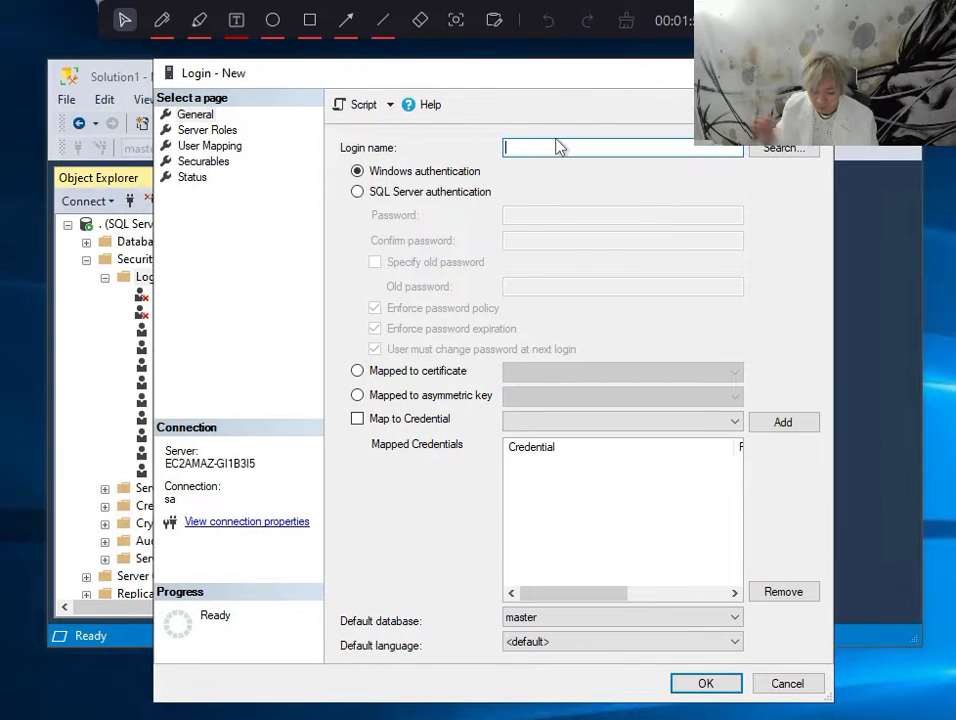
pyautogui.write('Mary')
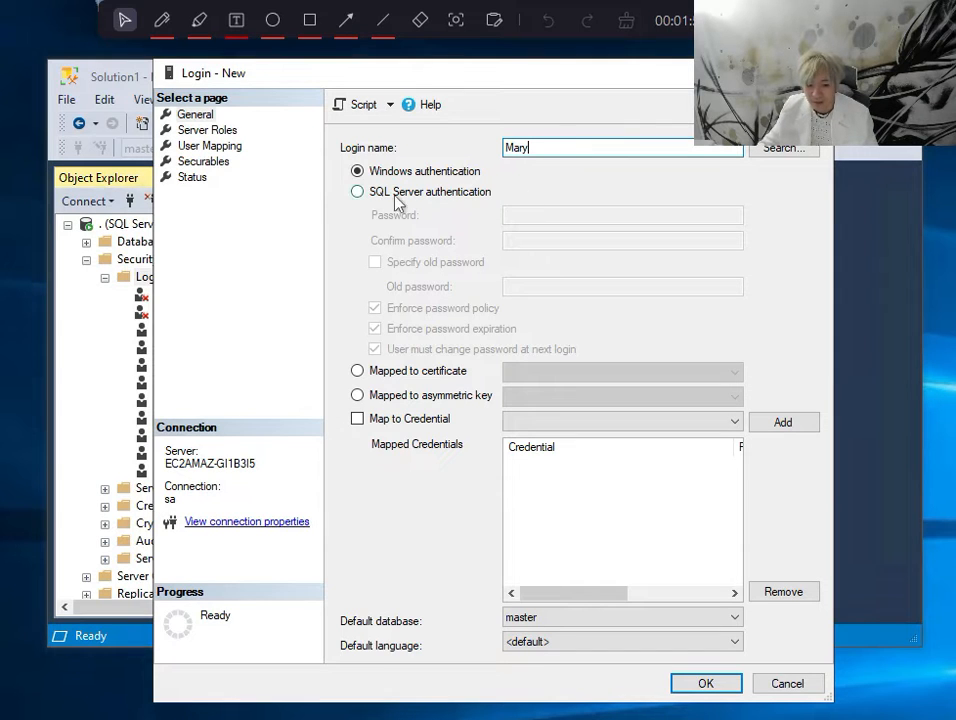
# Switch the login to SQL Server authentication and enter and confirm the login's password
pyautogui.click(357, 193)
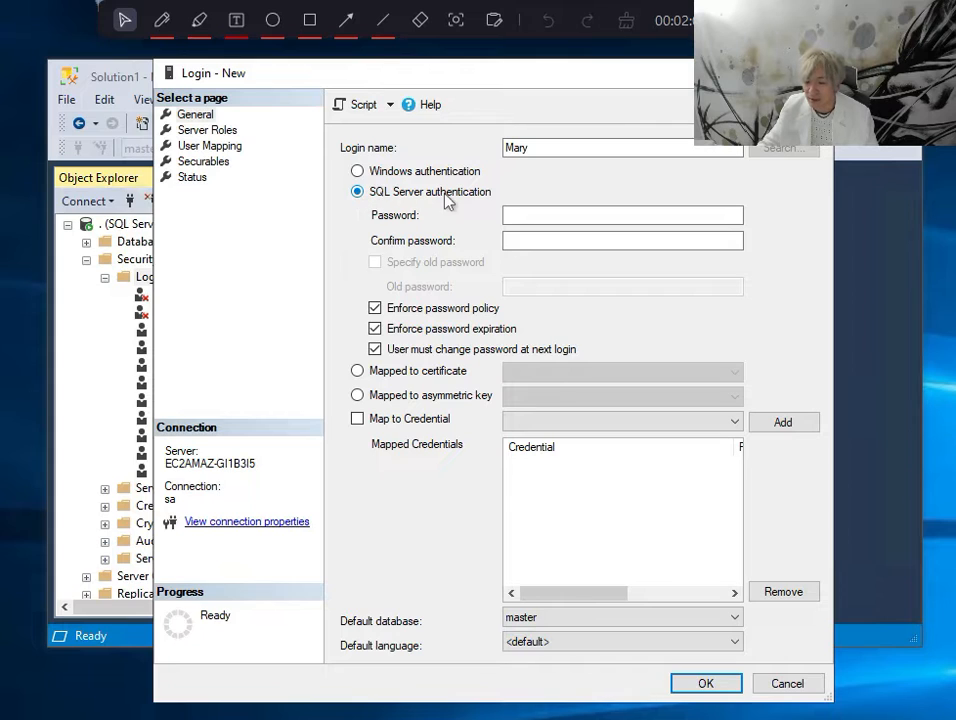
pyautogui.click(511, 214)
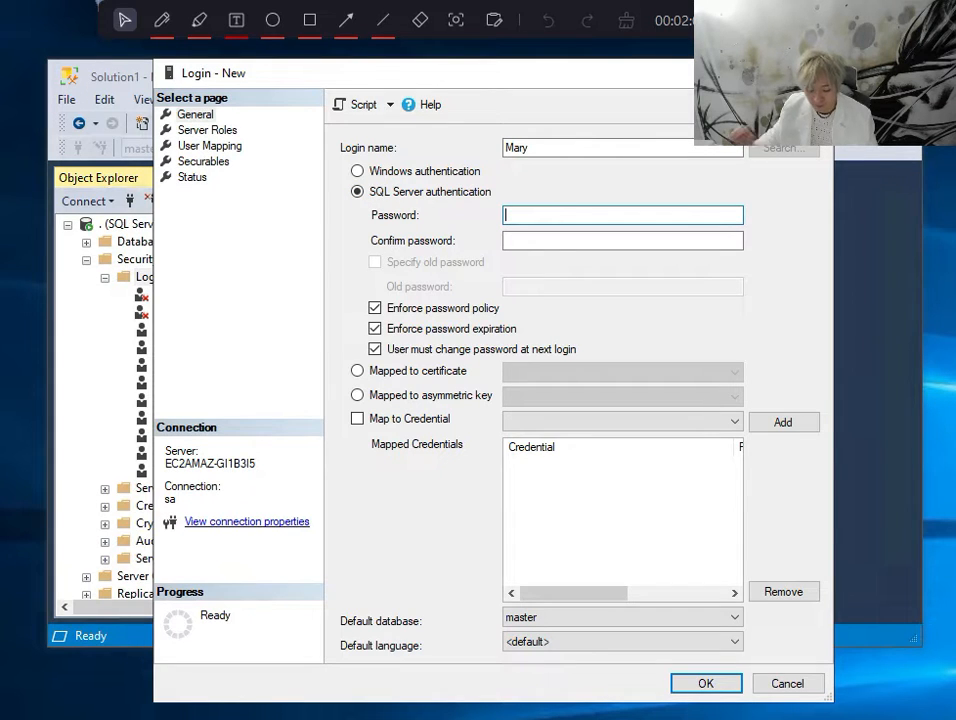
pyautogui.write('●●')
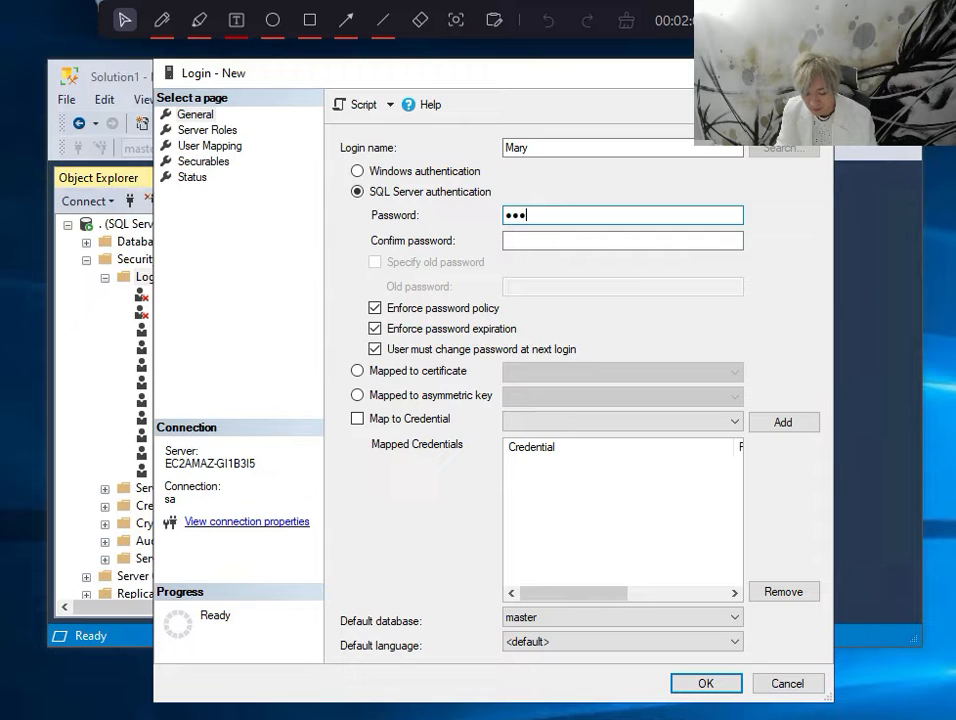
pyautogui.write('●●●')
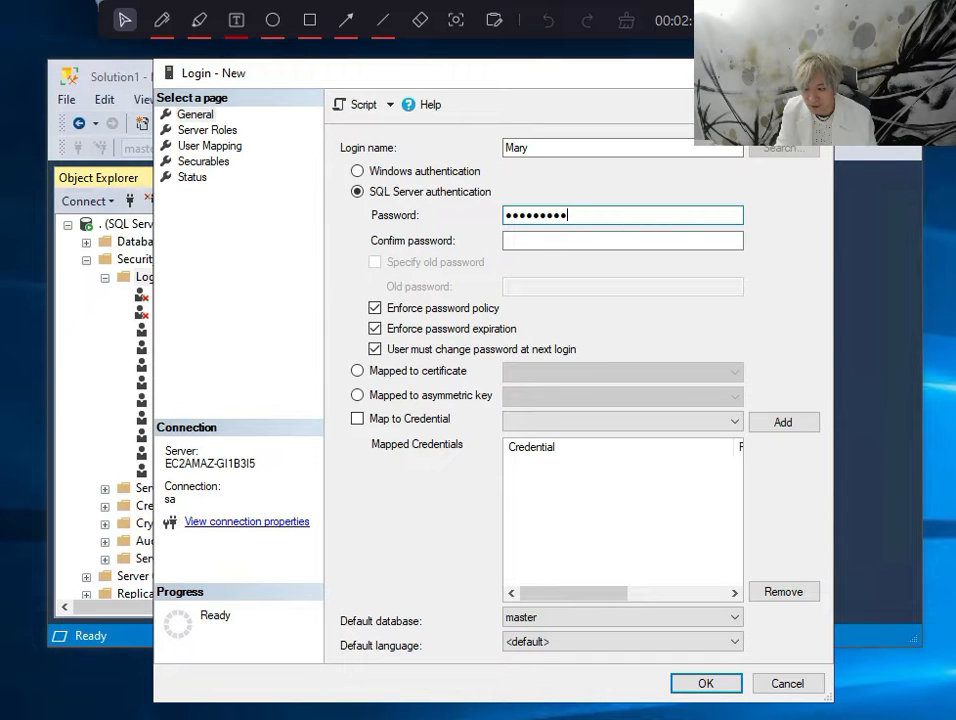
pyautogui.click(600, 241)
pyautogui.write('●●●●●●●●●●●')
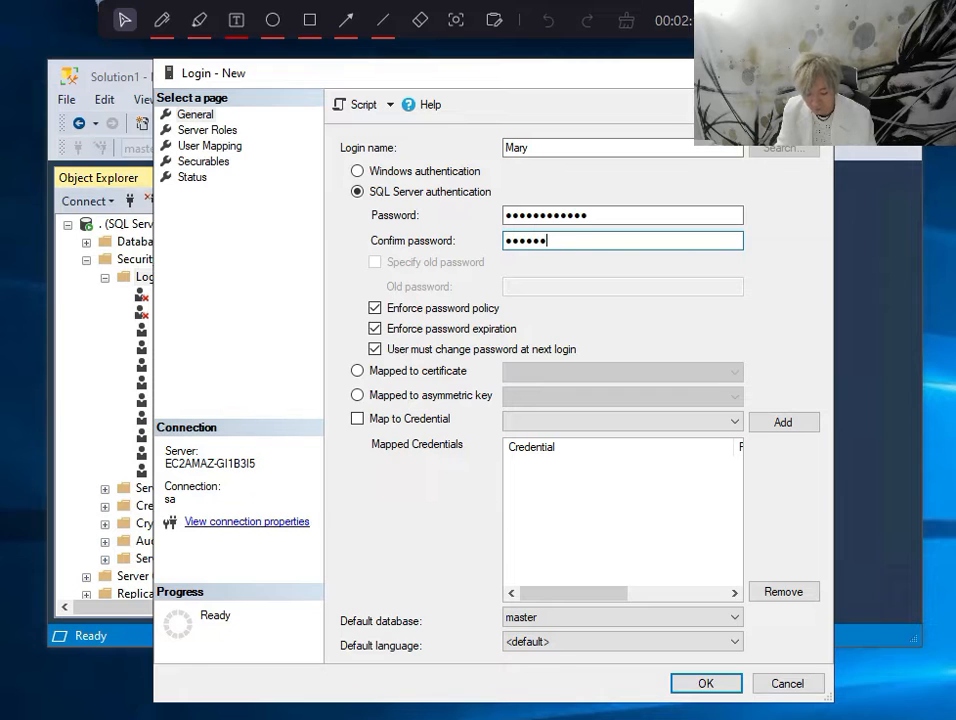
pyautogui.write('●')
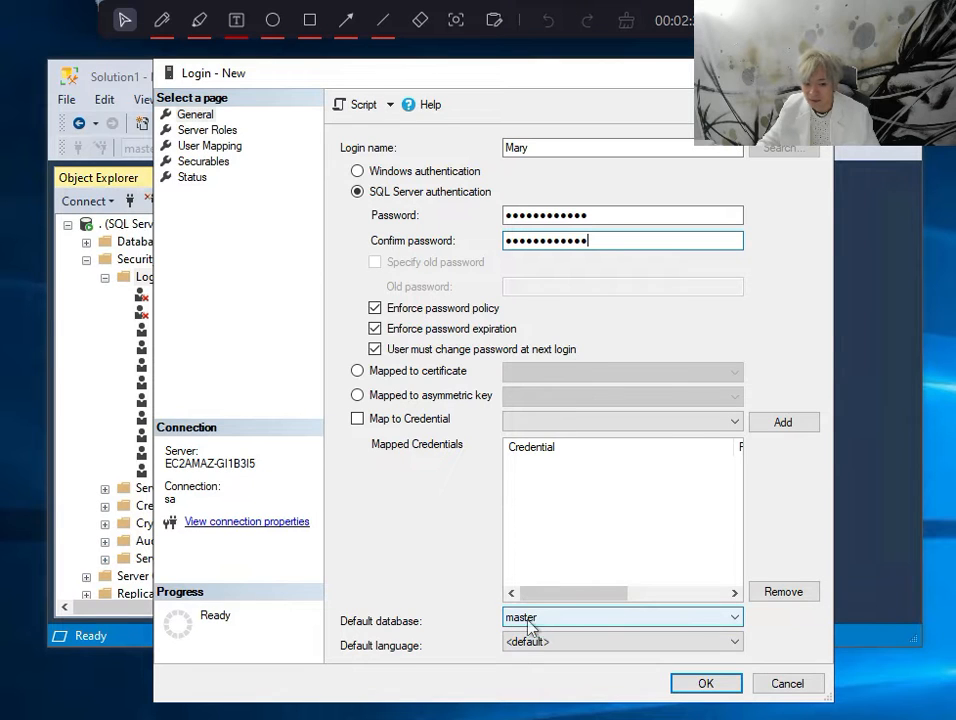
# Map the login to the Student database and create the login
pyautogui.click(200, 146)
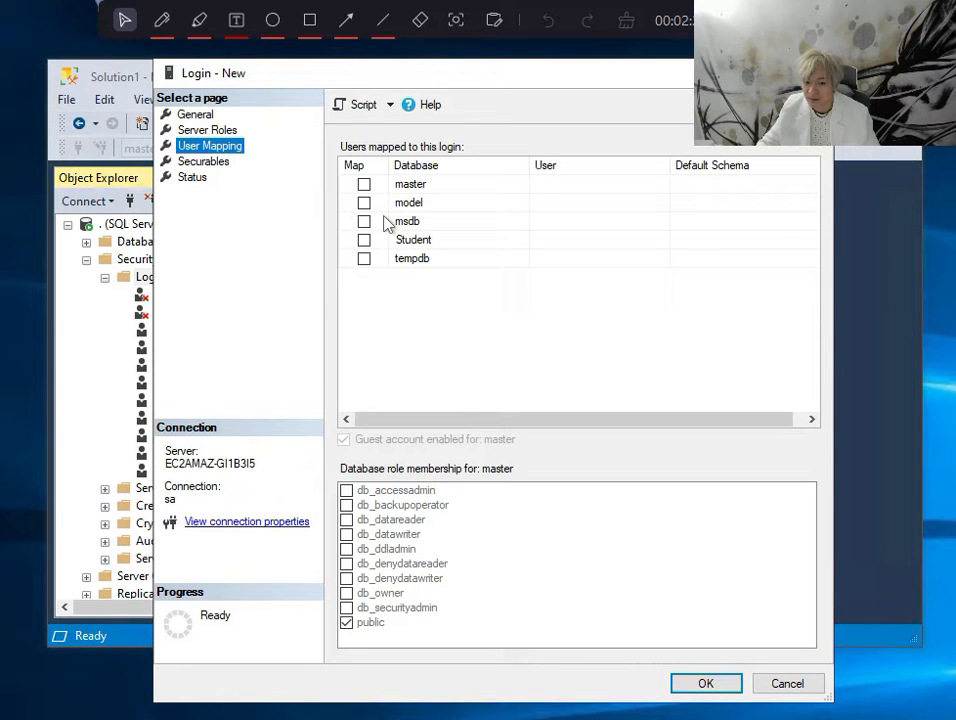
pyautogui.click(364, 240)
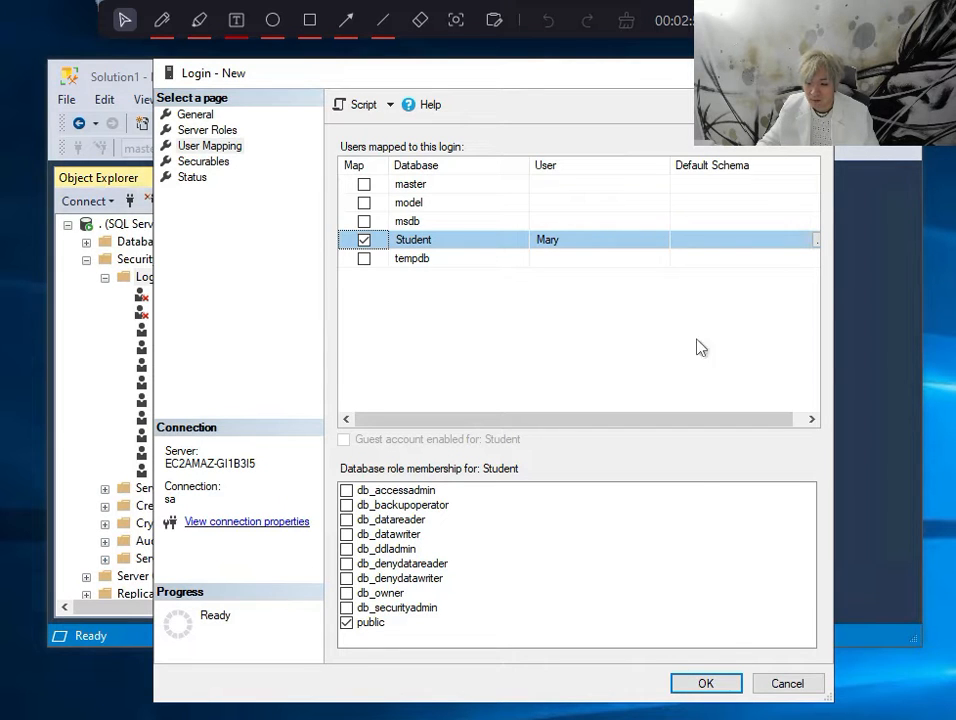
pyautogui.click(724, 686)
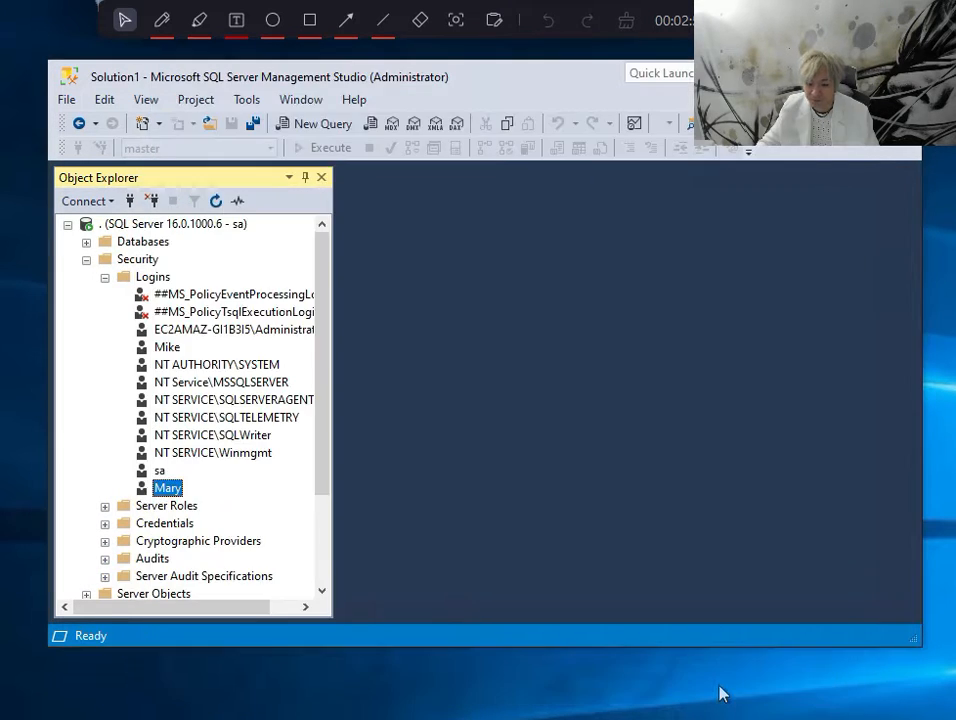
pyautogui.click(174, 493)
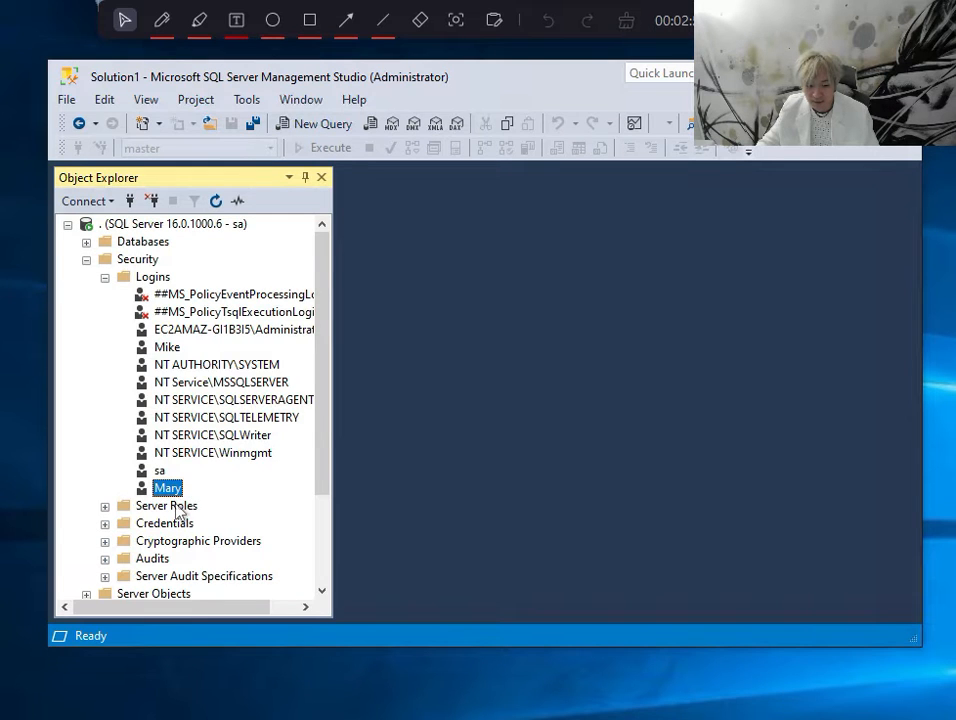
pyautogui.click(168, 505)
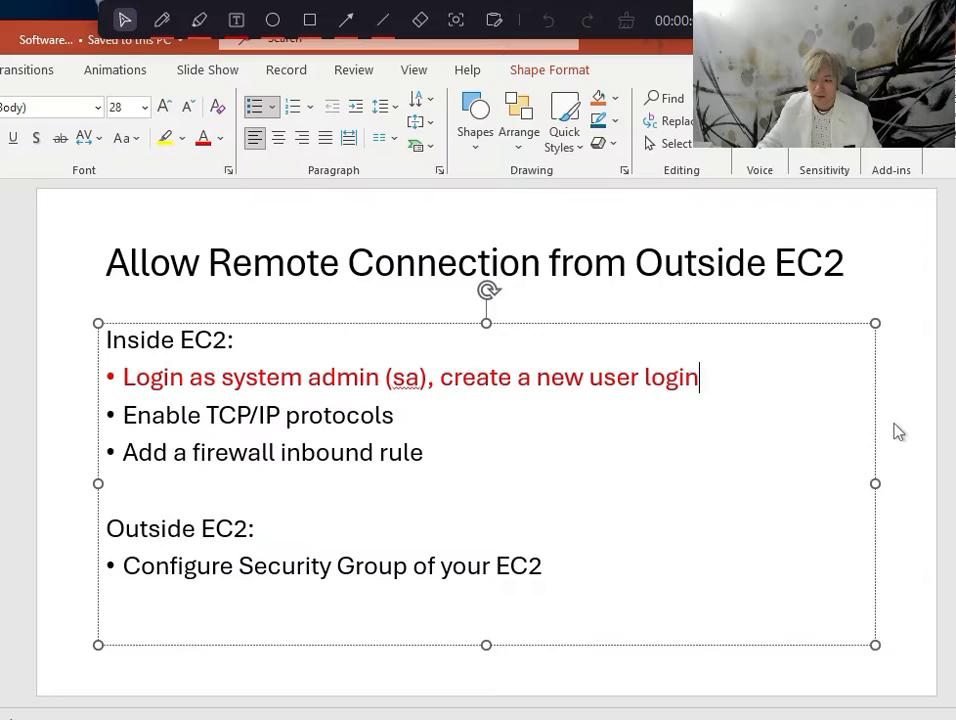
# Switch to the slide deck and colour the "Enable TCP/IP protocols" bullet red
pyautogui.click(898, 429)
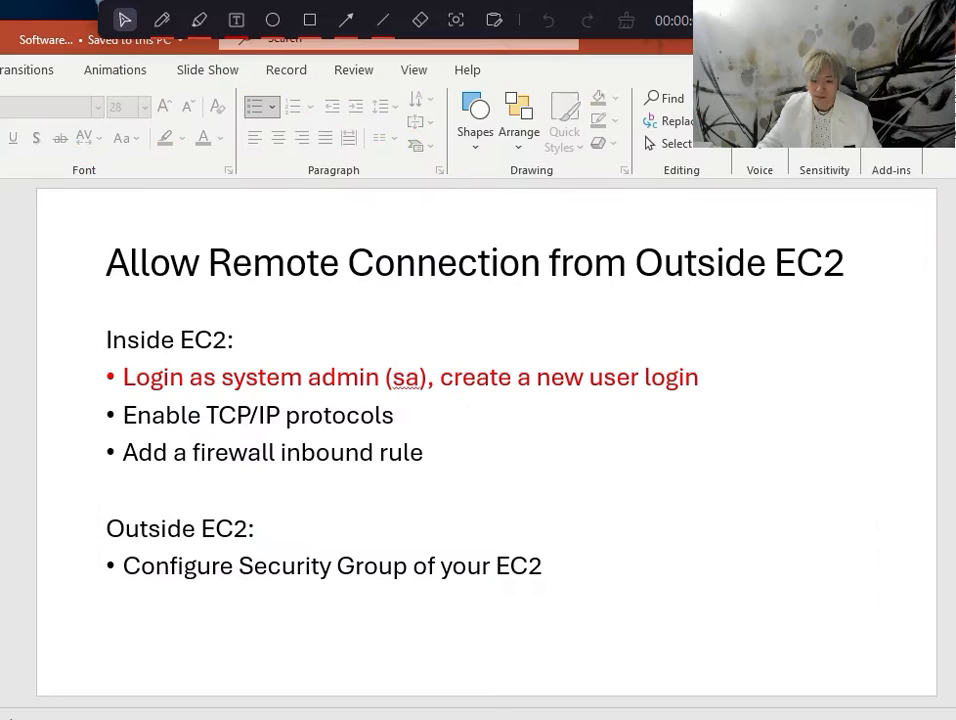
pyautogui.tripleClick(160, 415)
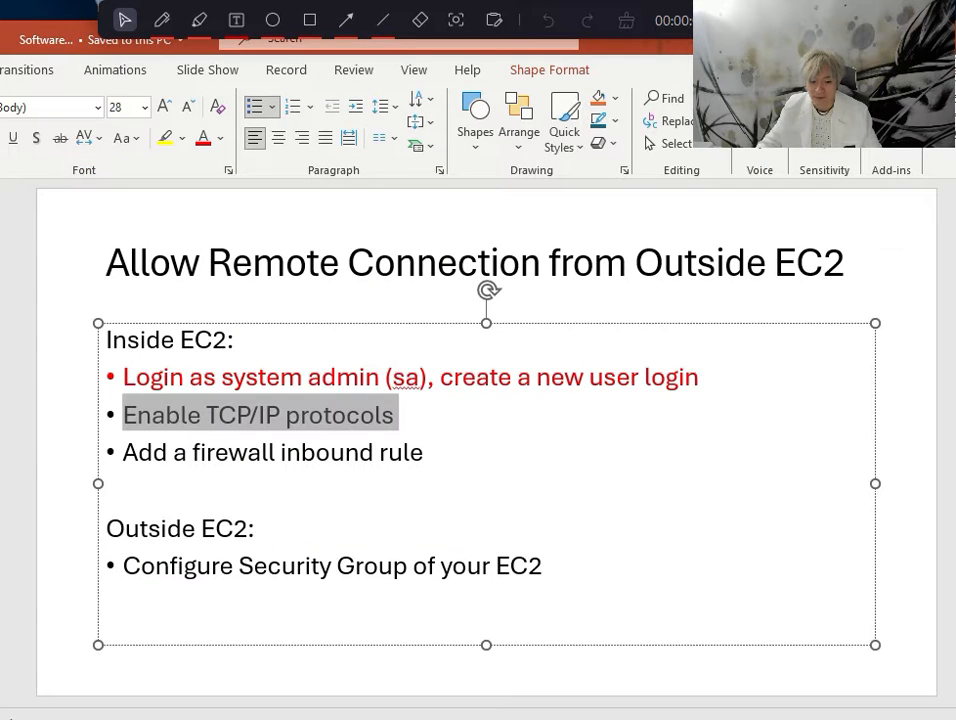
pyautogui.click(208, 145)
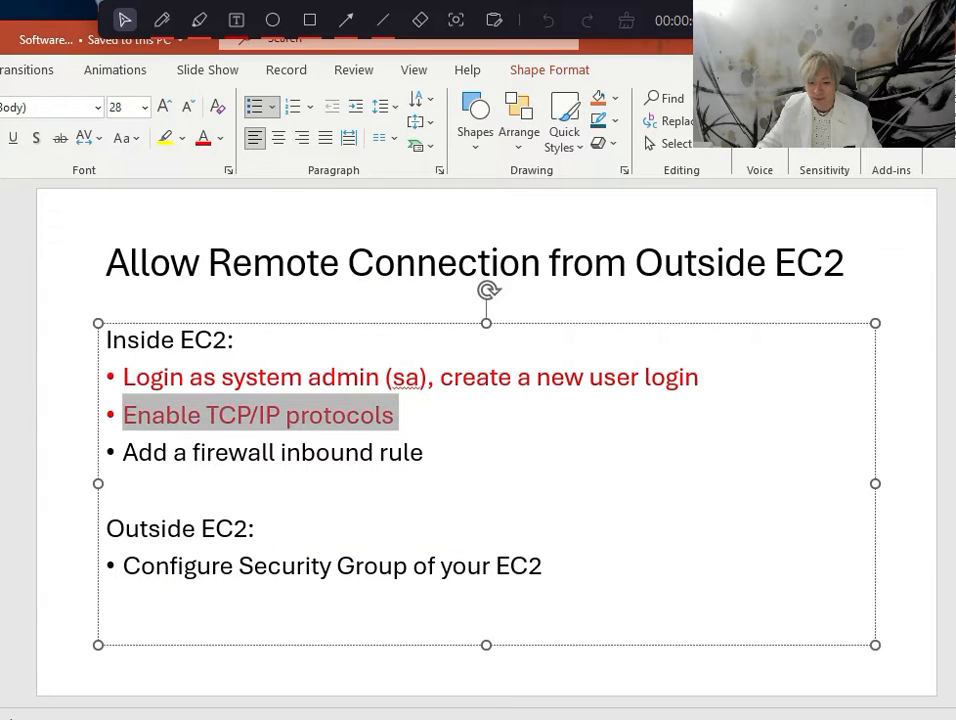
pyautogui.click(398, 415)
# Reset the "Login as system admin (sa), create a new user login" bullet to the default font colour
pyautogui.moveTo(702, 378); pyautogui.dragTo(120, 373)
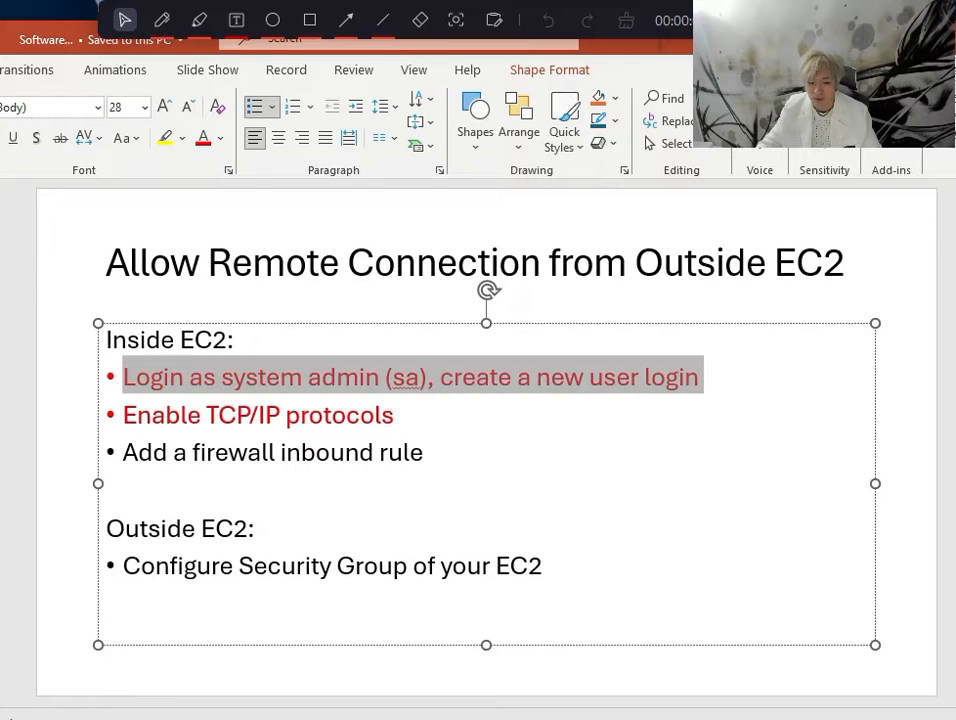
pyautogui.click(221, 142)
pyautogui.click(219, 189)
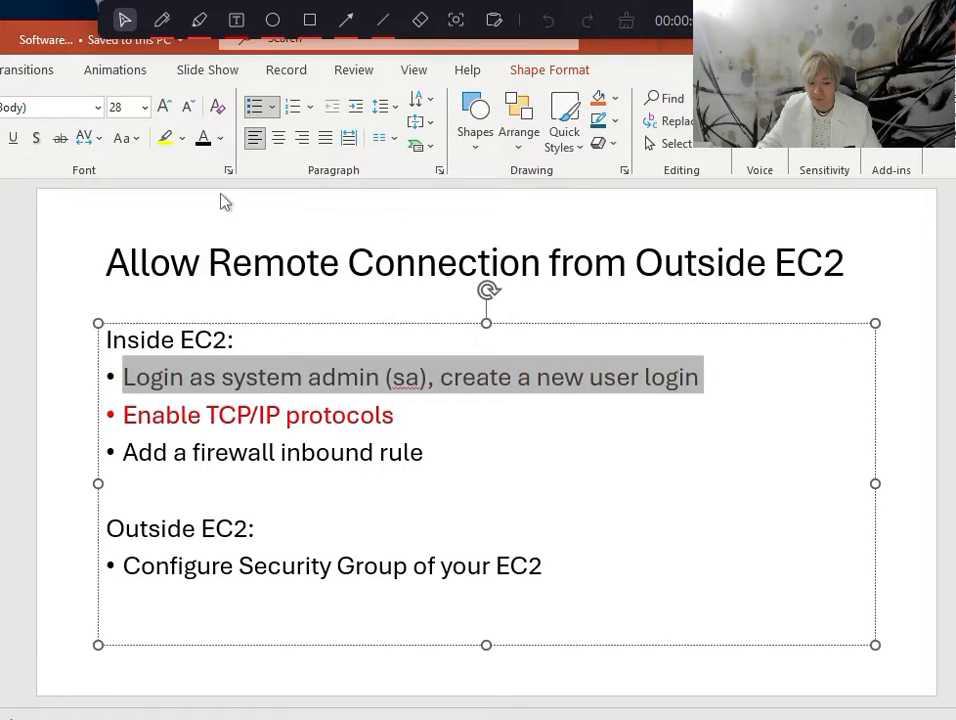
pyautogui.click(584, 376)
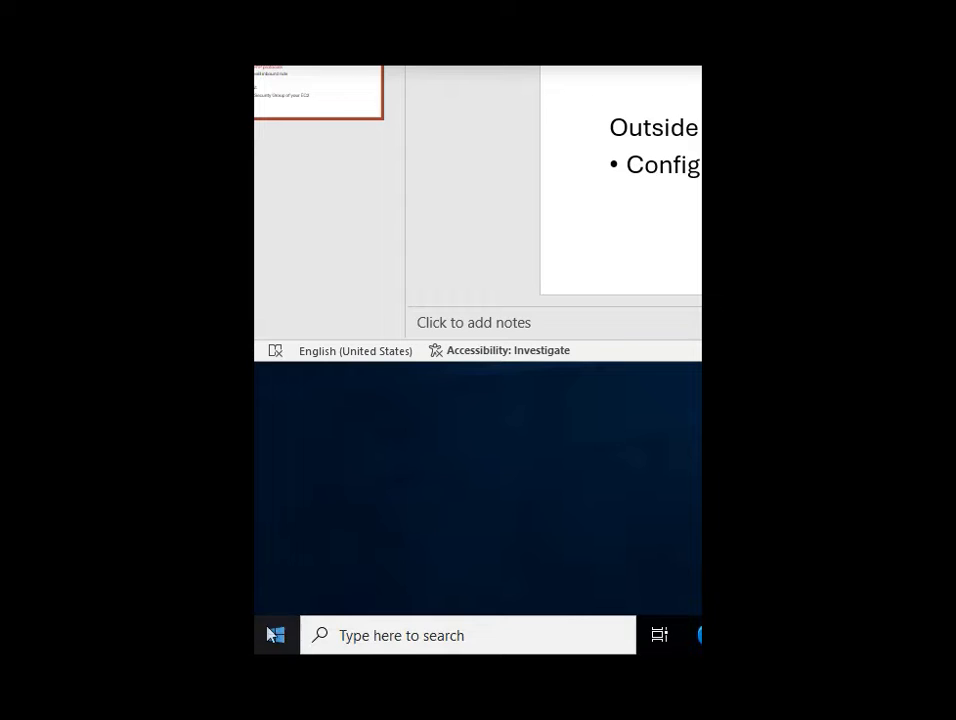
# Search for and open SQL Server 2022 Configuration Manager
pyautogui.click(277, 637)
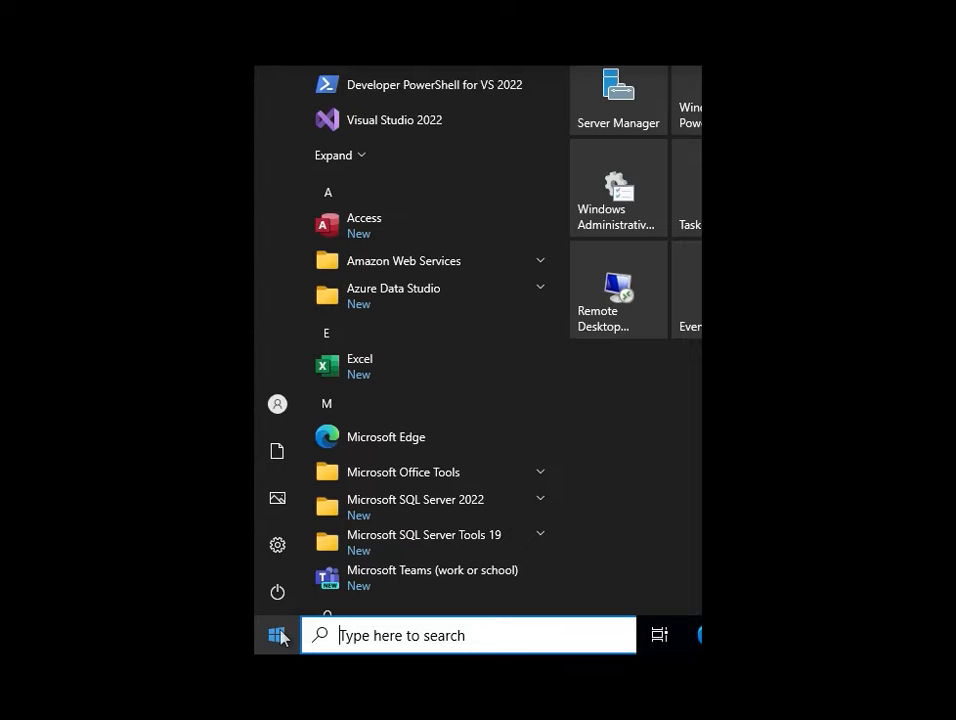
pyautogui.write('sql')
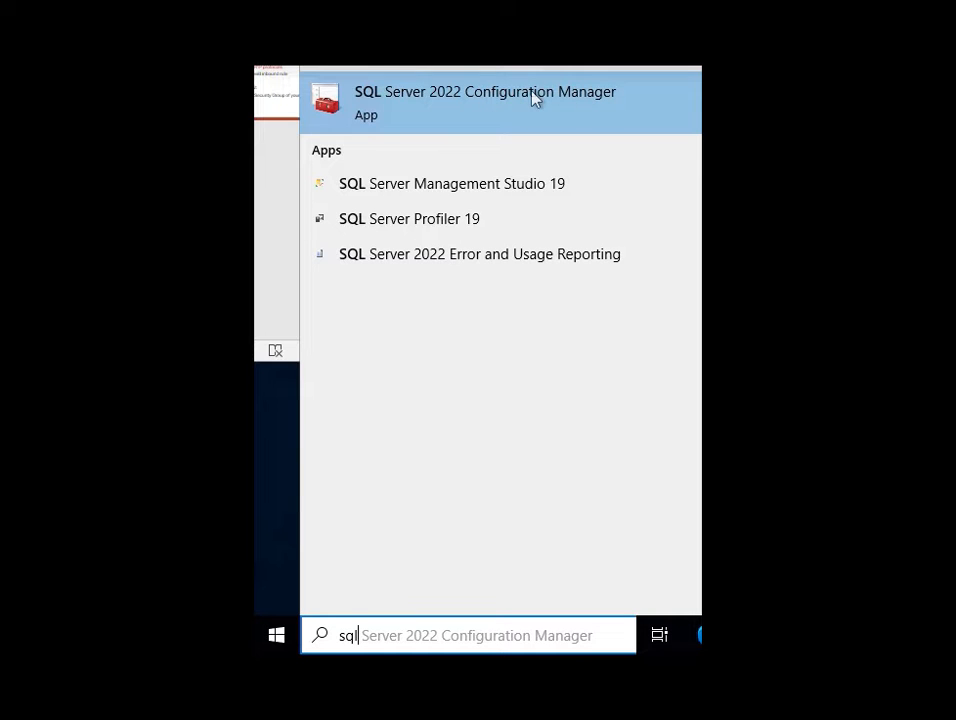
pyautogui.click(572, 105)
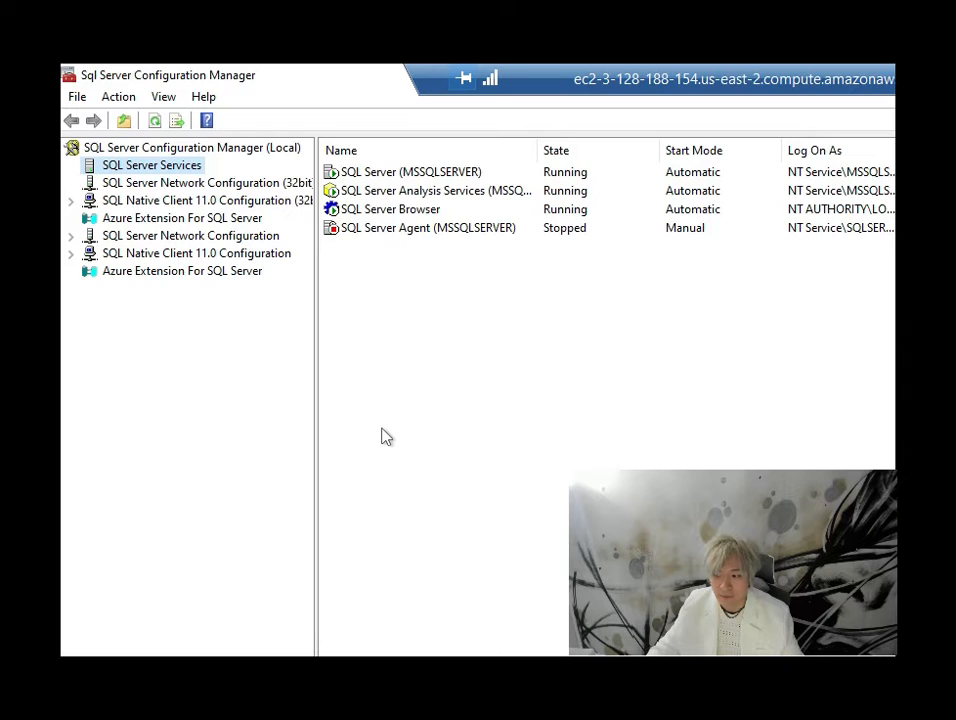
# Open the Protocols for MSSQLSERVER and inspect the TCP/IP protocol's status
pyautogui.click(72, 238)
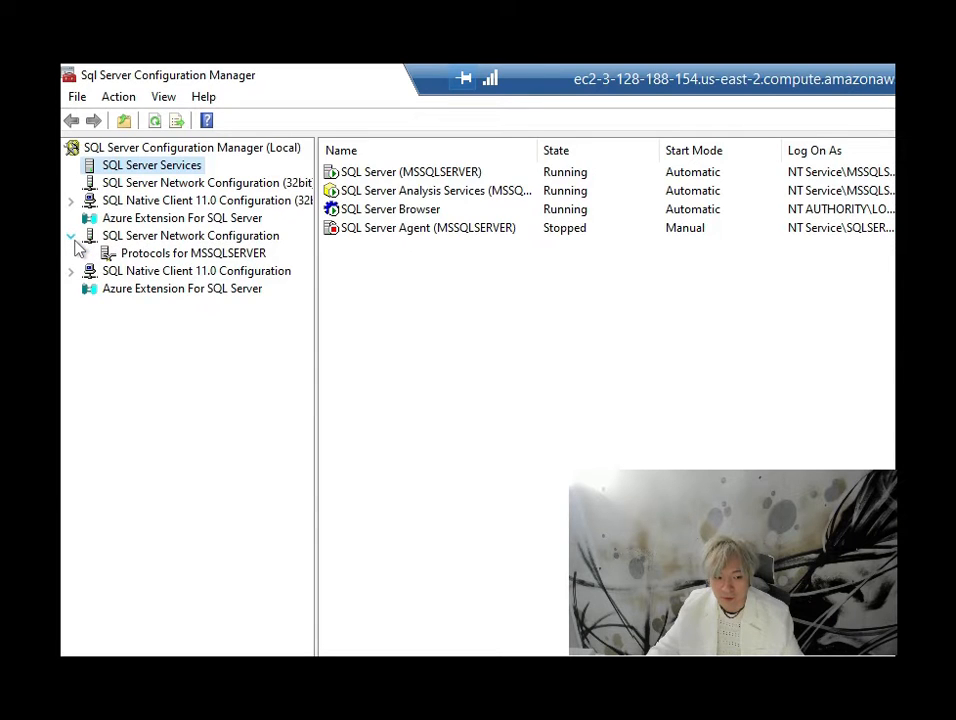
pyautogui.click(133, 256)
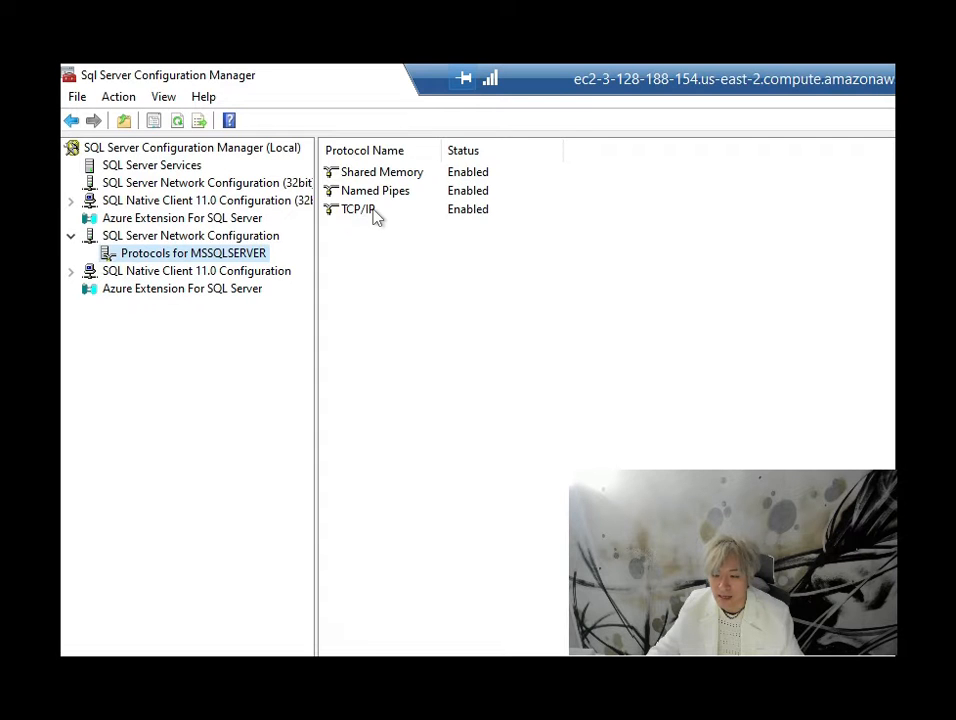
pyautogui.click(484, 212)
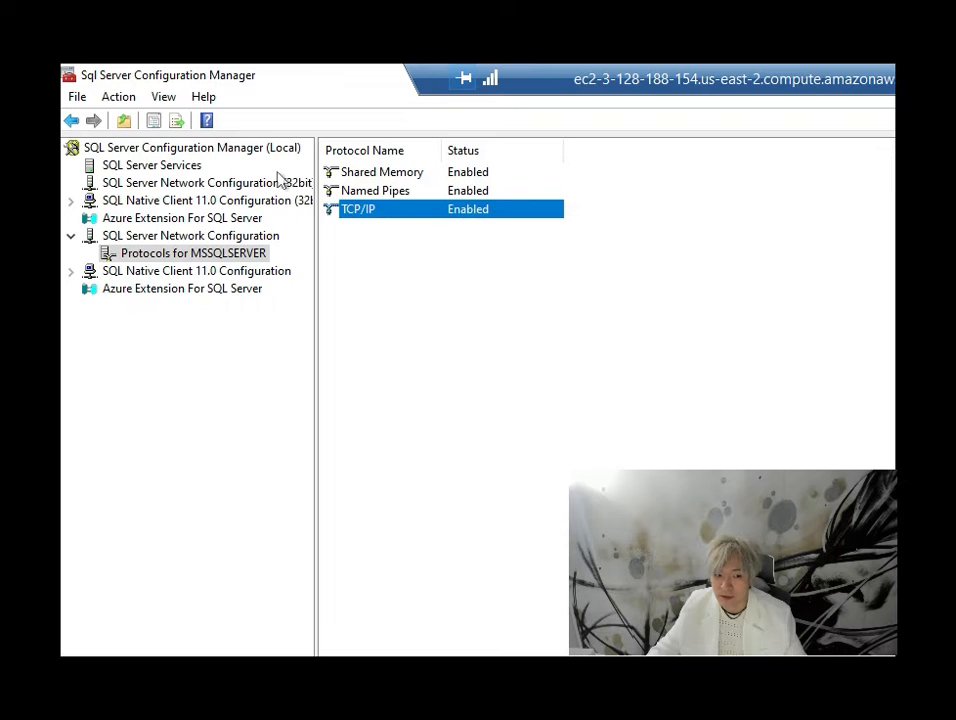
# Restart the SQL Server (MSSQLSERVER) service
pyautogui.click(140, 167)
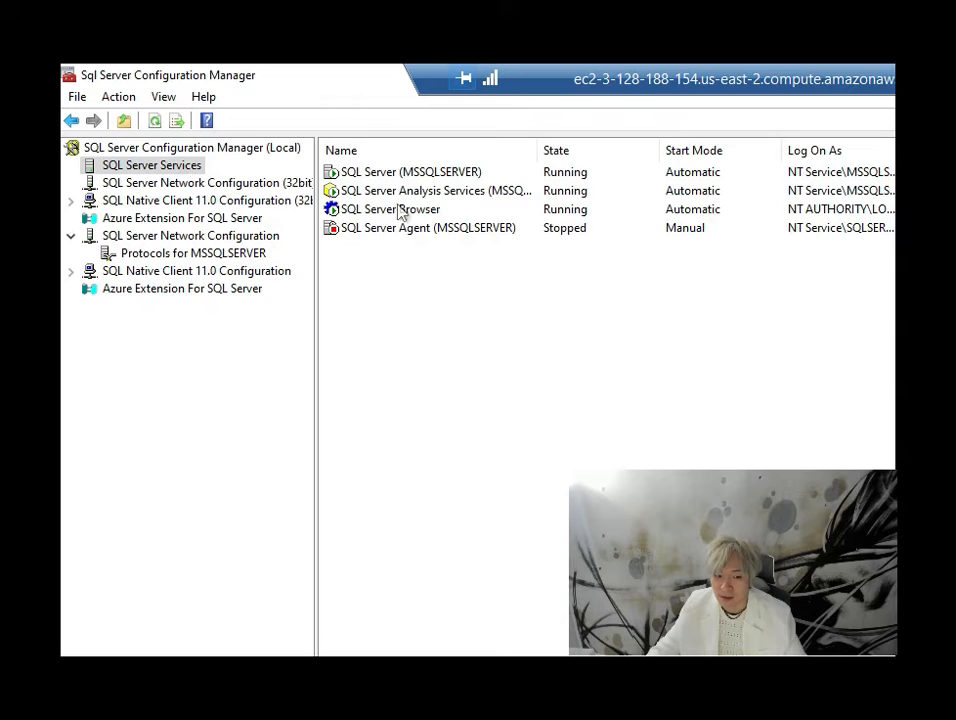
pyautogui.click(362, 175)
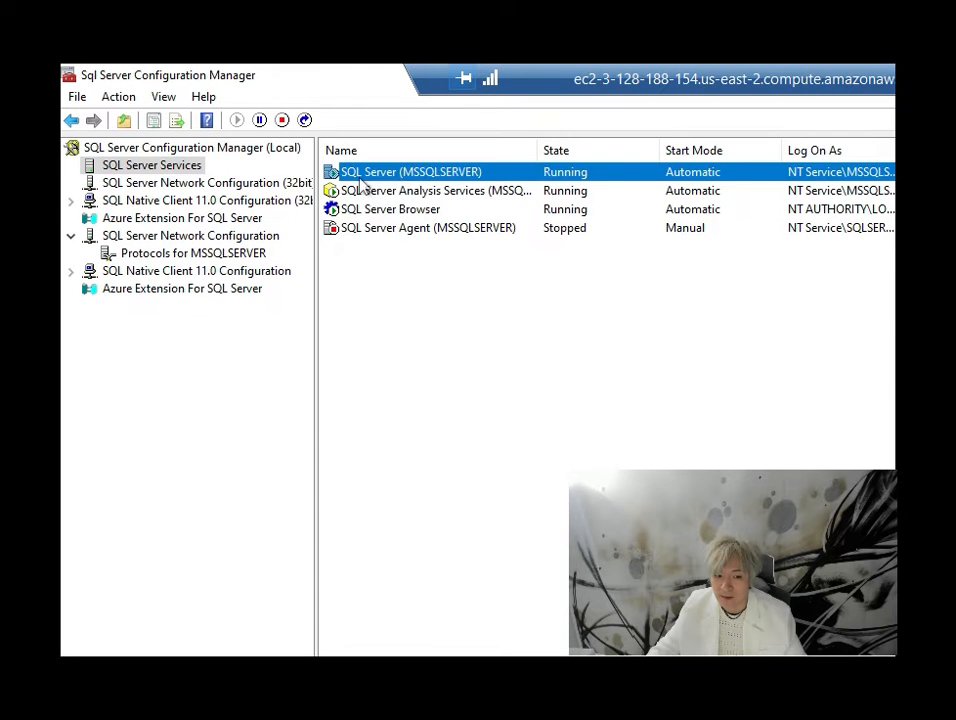
pyautogui.rightClick(437, 183)
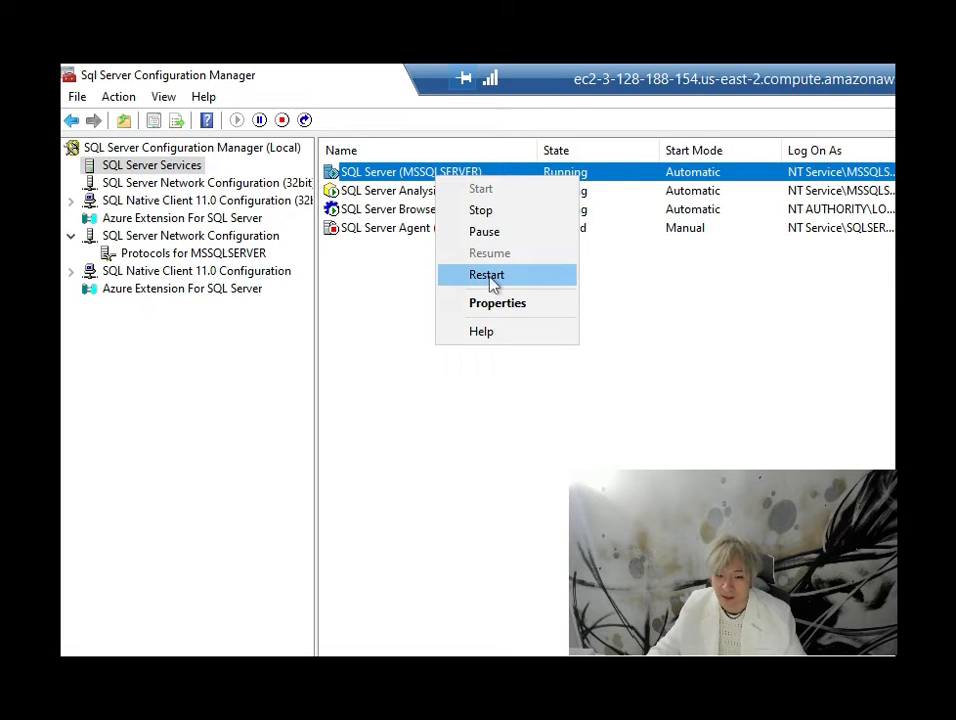
pyautogui.click(632, 297)
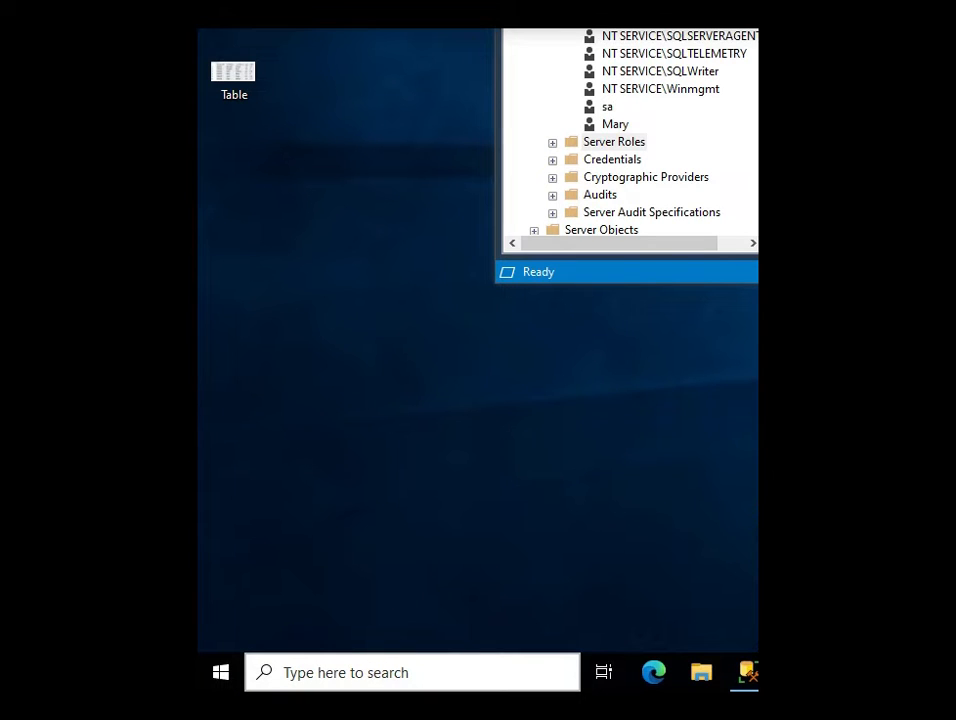
# Search for and open Windows Defender Firewall with Advanced Security
pyautogui.click(376, 673)
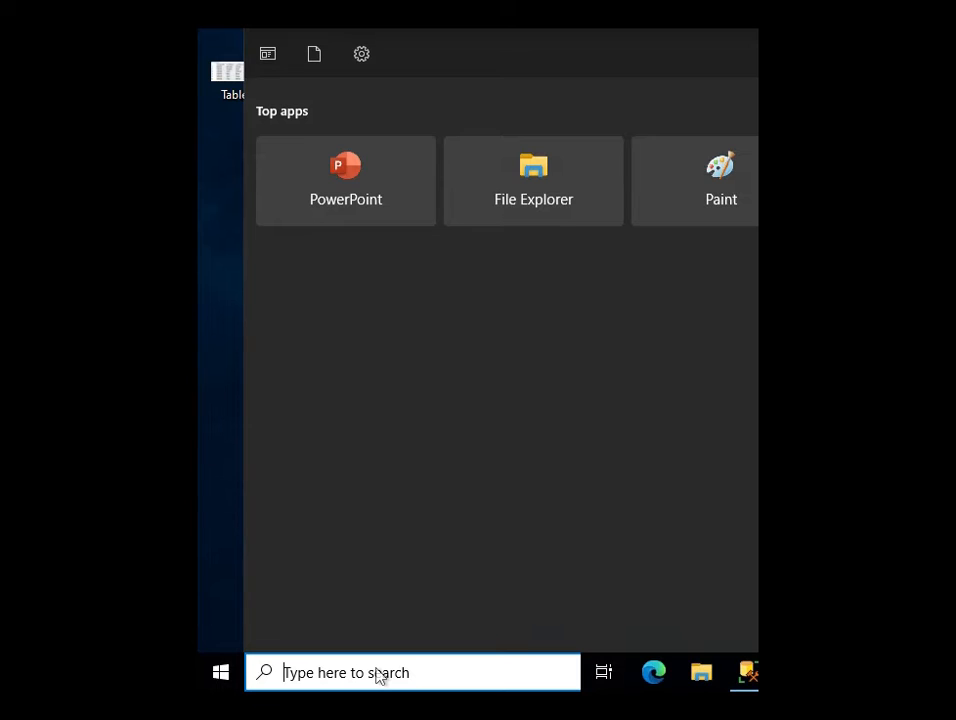
pyautogui.write('firewall')
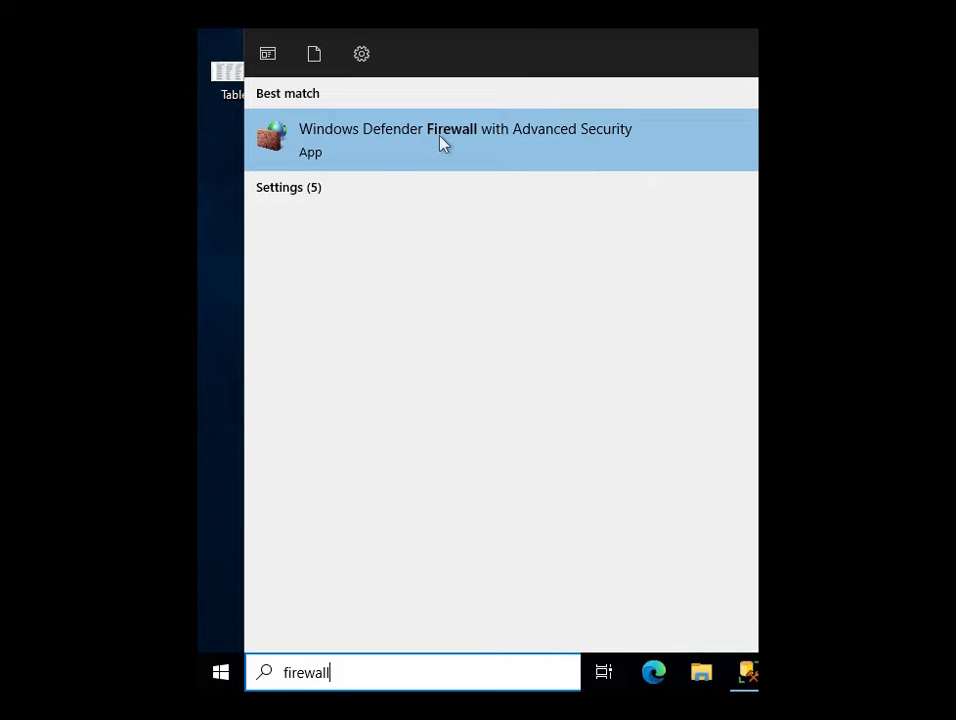
pyautogui.click(553, 152)
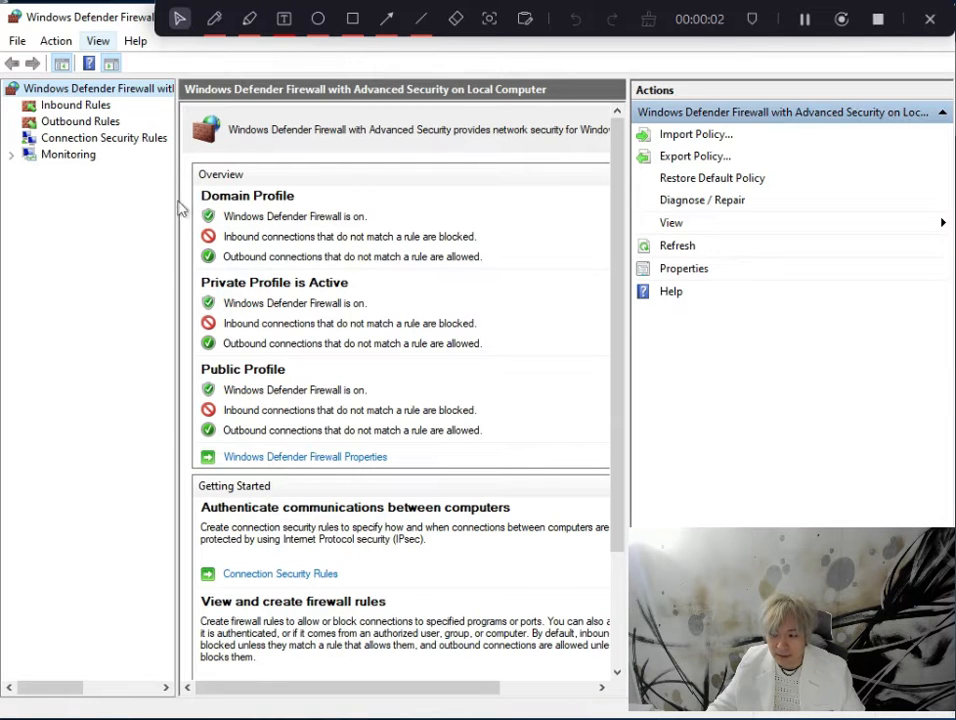
# Start a new inbound firewall rule and choose the Port rule type
pyautogui.click(72, 106)
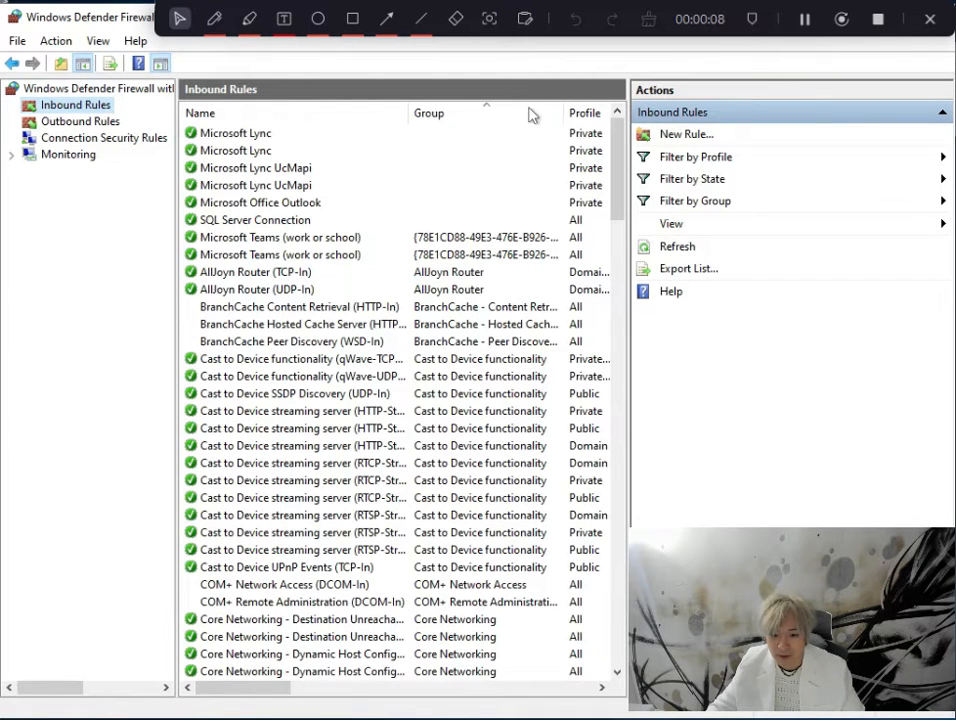
pyautogui.click(698, 138)
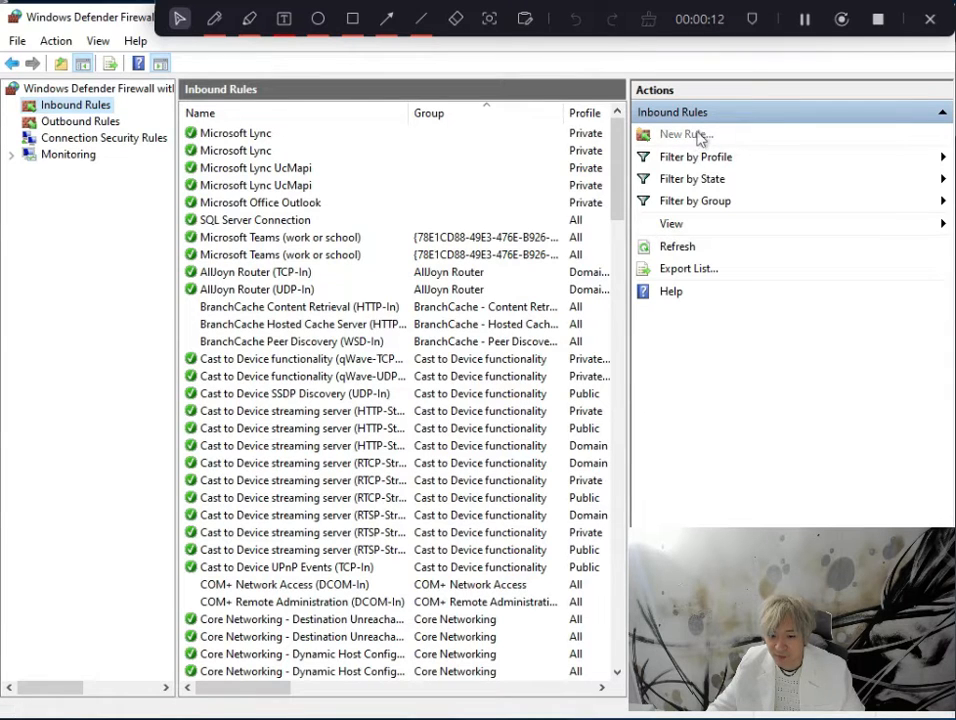
pyautogui.moveTo(132, 17); pyautogui.dragTo(276, 95)
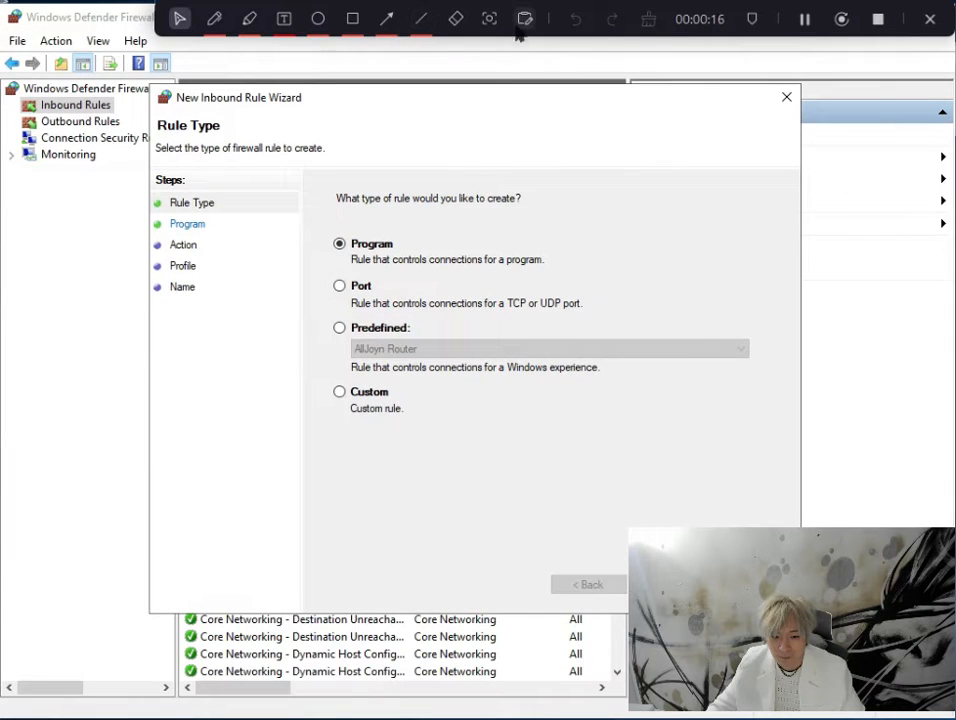
pyautogui.moveTo(614, 31); pyautogui.dragTo(532, 11)
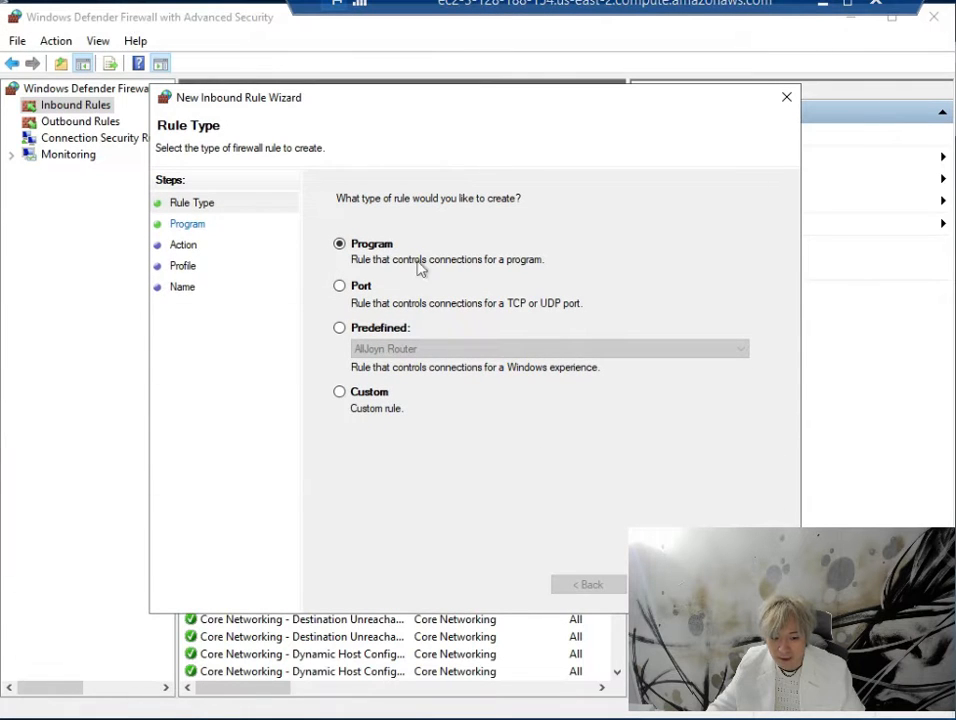
pyautogui.click(340, 286)
pyautogui.click(663, 584)
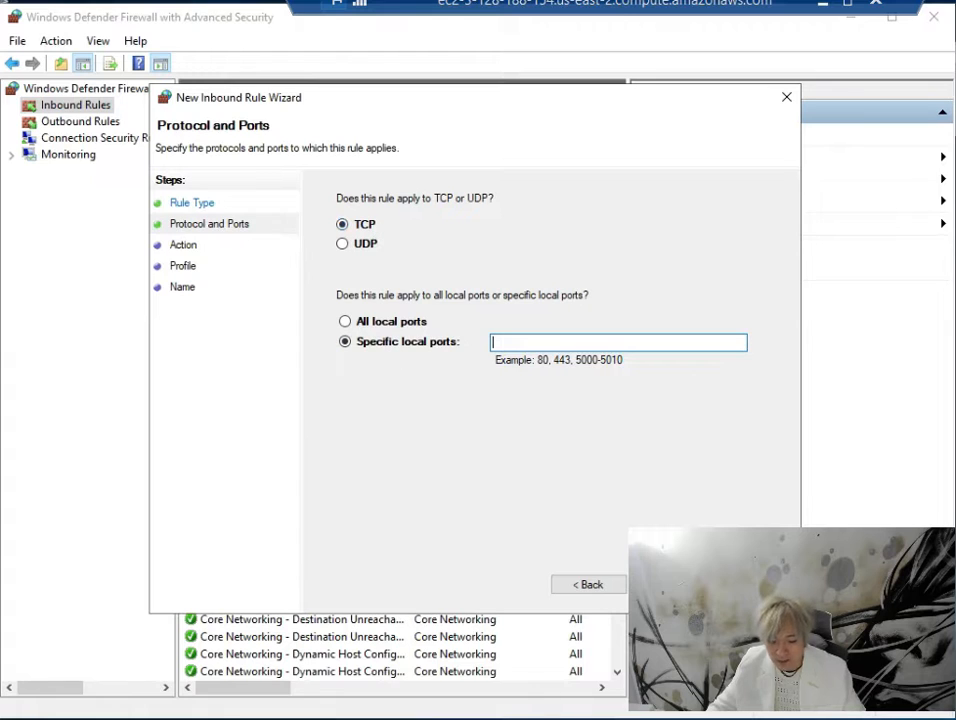
# Apply the rule to TCP local port 1433, allowing the connection on Domain, Private and Public profiles
pyautogui.write('33')
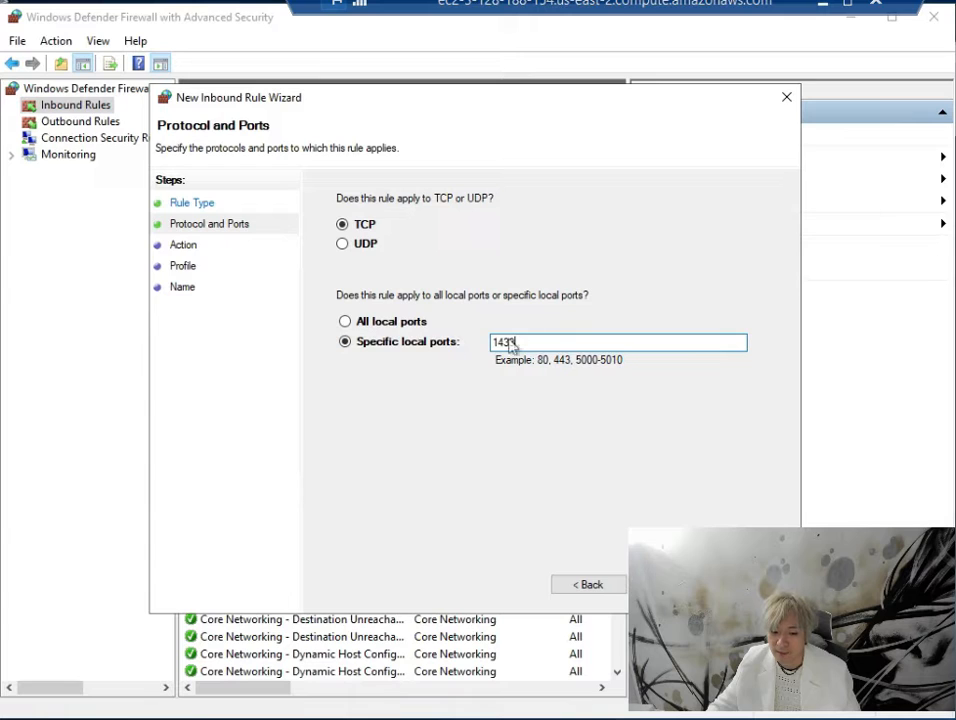
pyautogui.moveTo(515, 342); pyautogui.dragTo(490, 345)
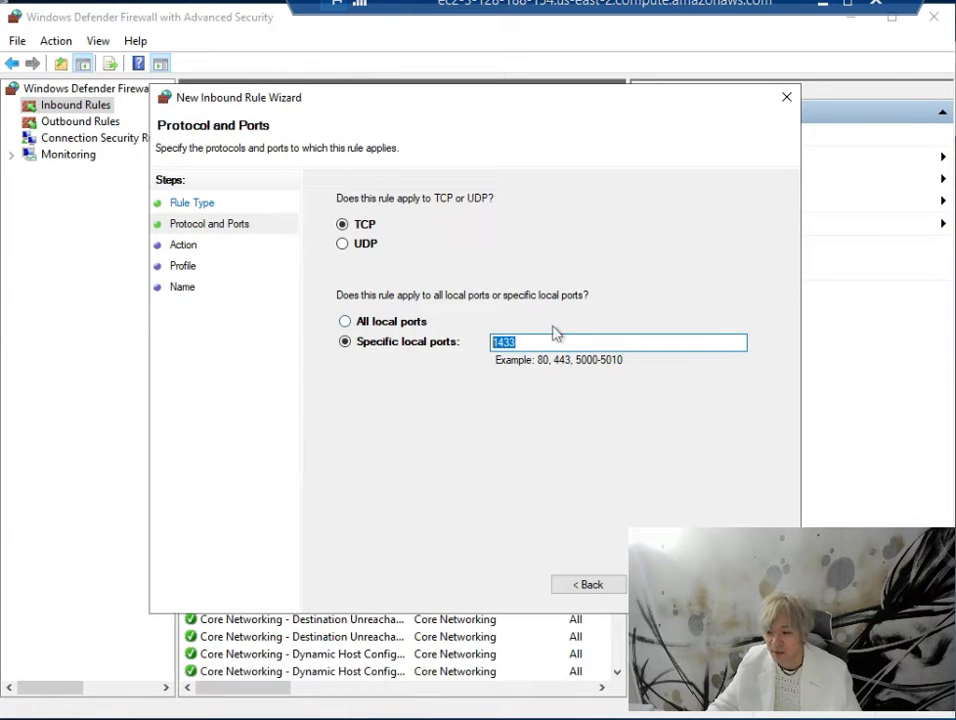
pyautogui.write('1433')
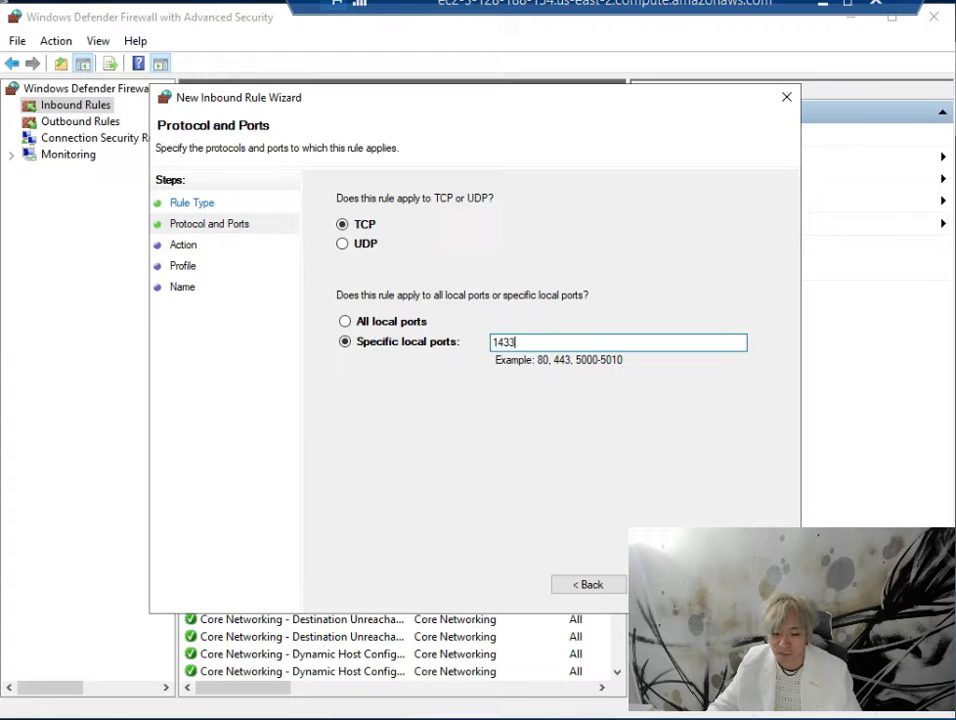
pyautogui.press('Return')
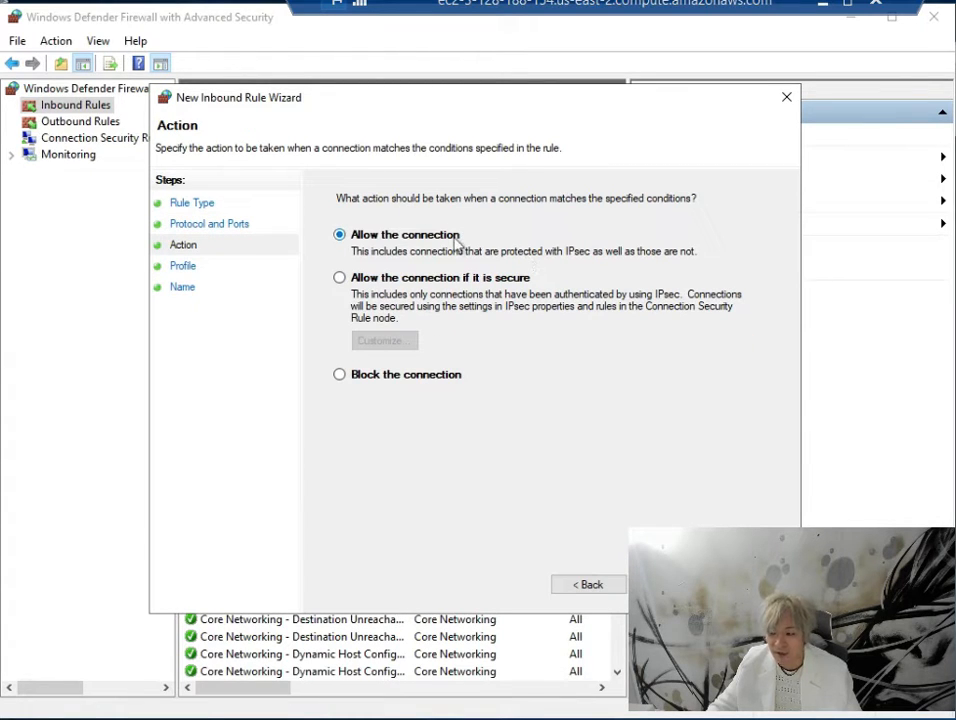
pyautogui.press('Return')
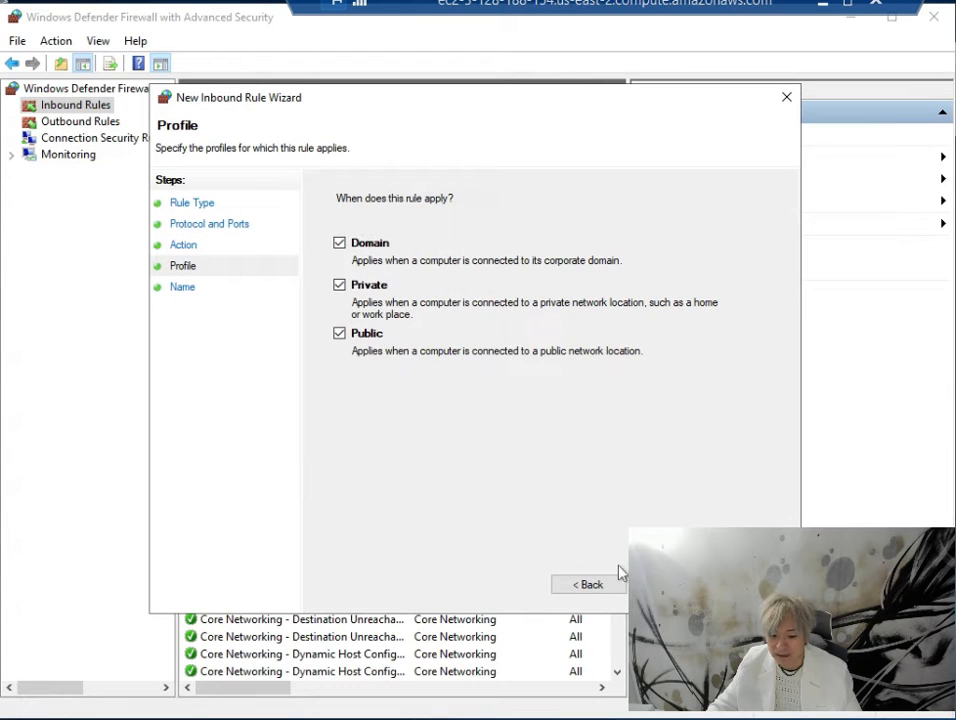
pyautogui.press('Return')
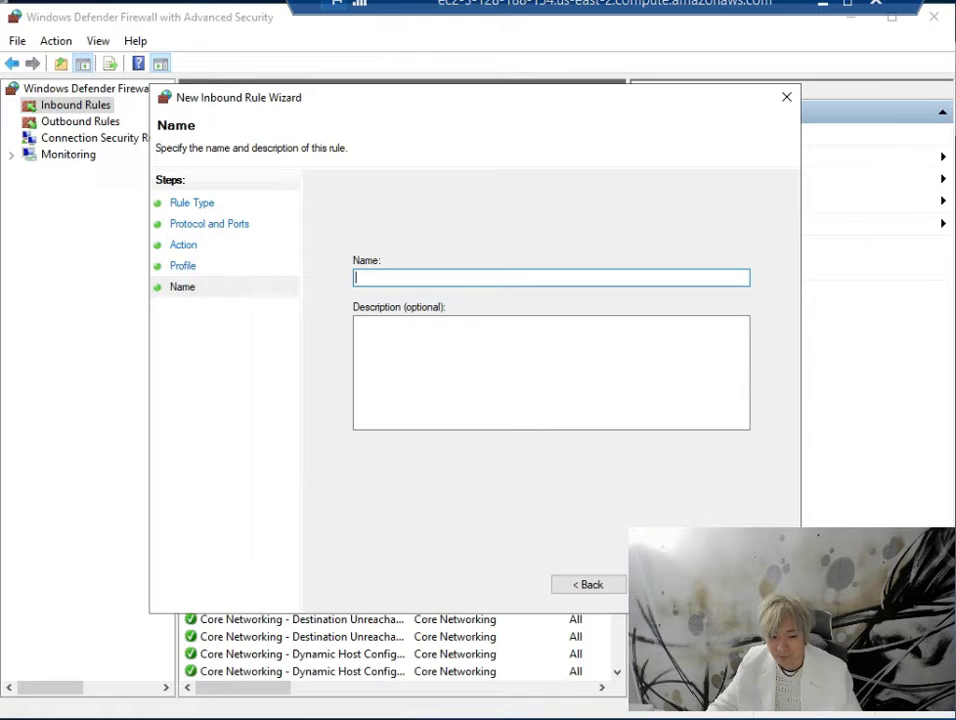
# Name the inbound rule SQL Server Enabler and finish the wizard
pyautogui.write('SQL Server')
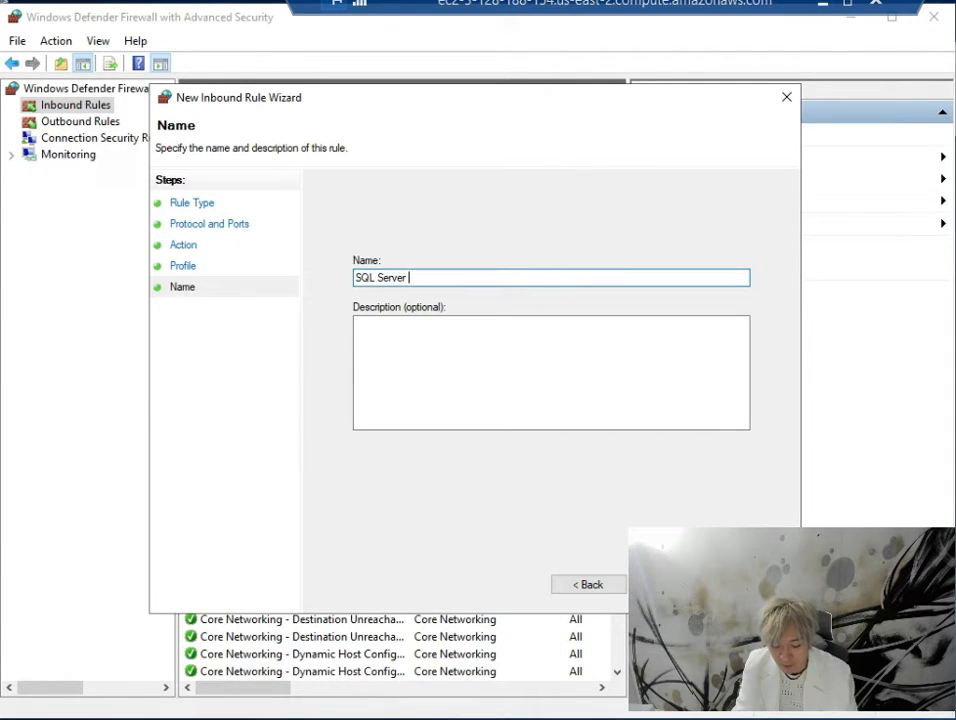
pyautogui.write(' Enabler')
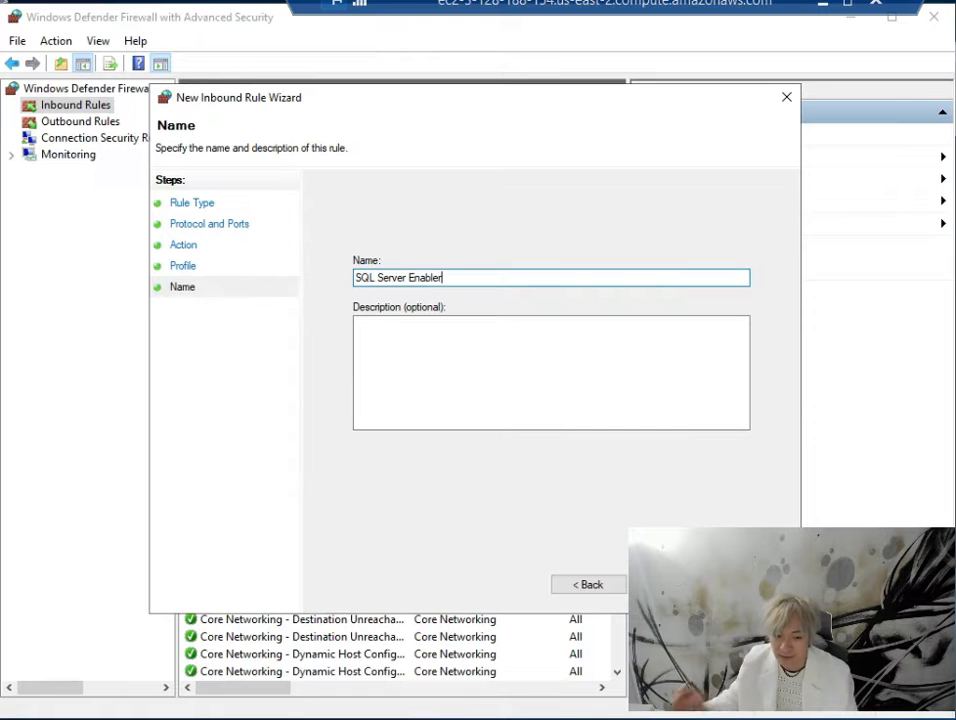
pyautogui.press('Tab')
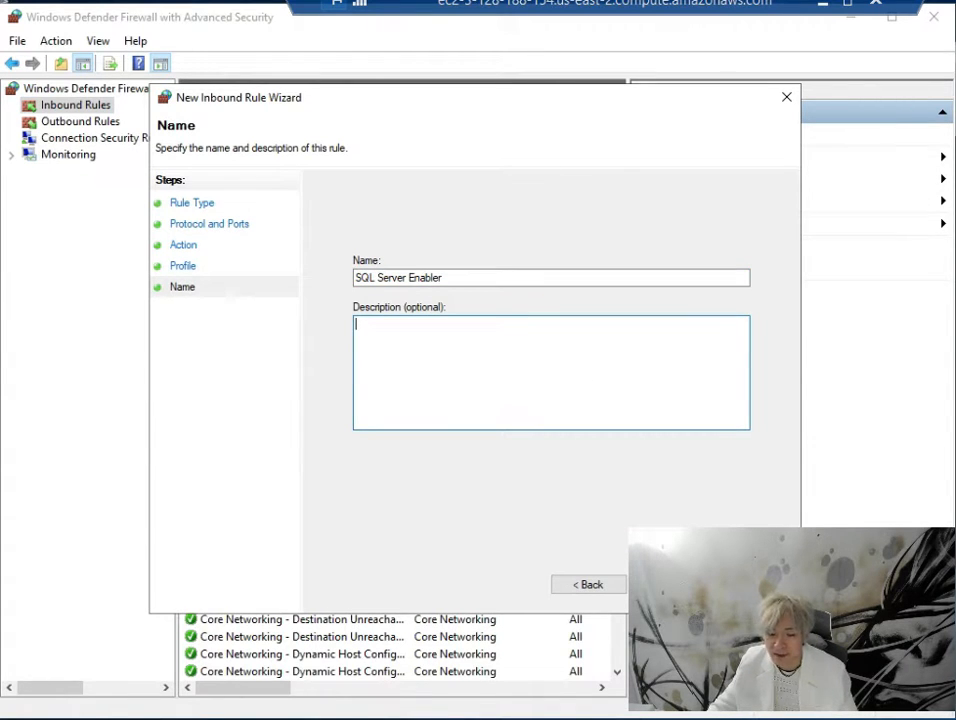
pyautogui.click(669, 584)
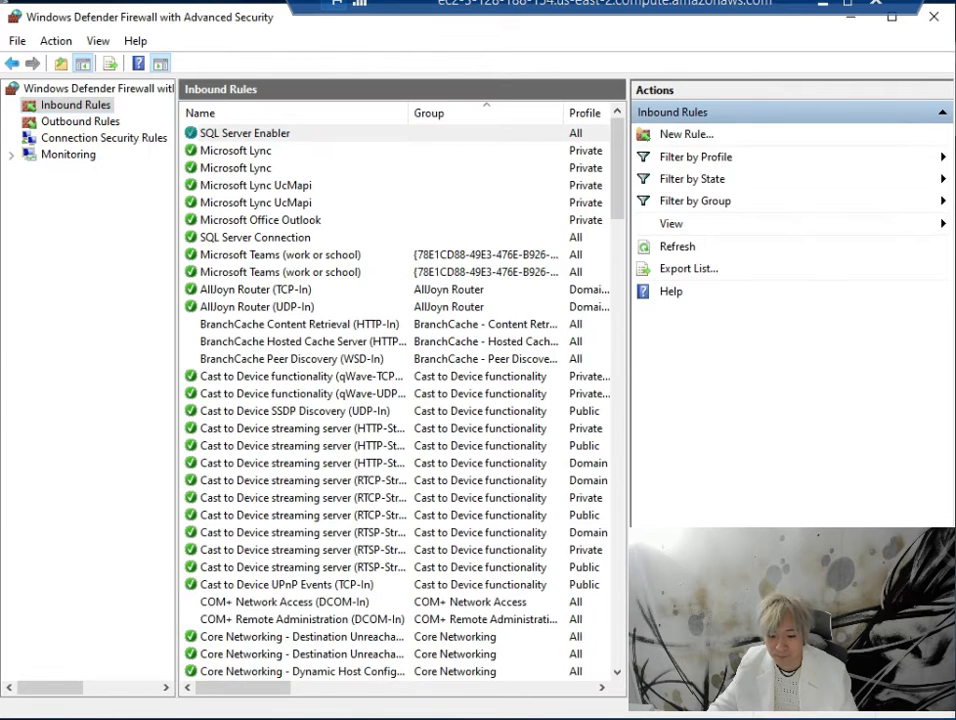
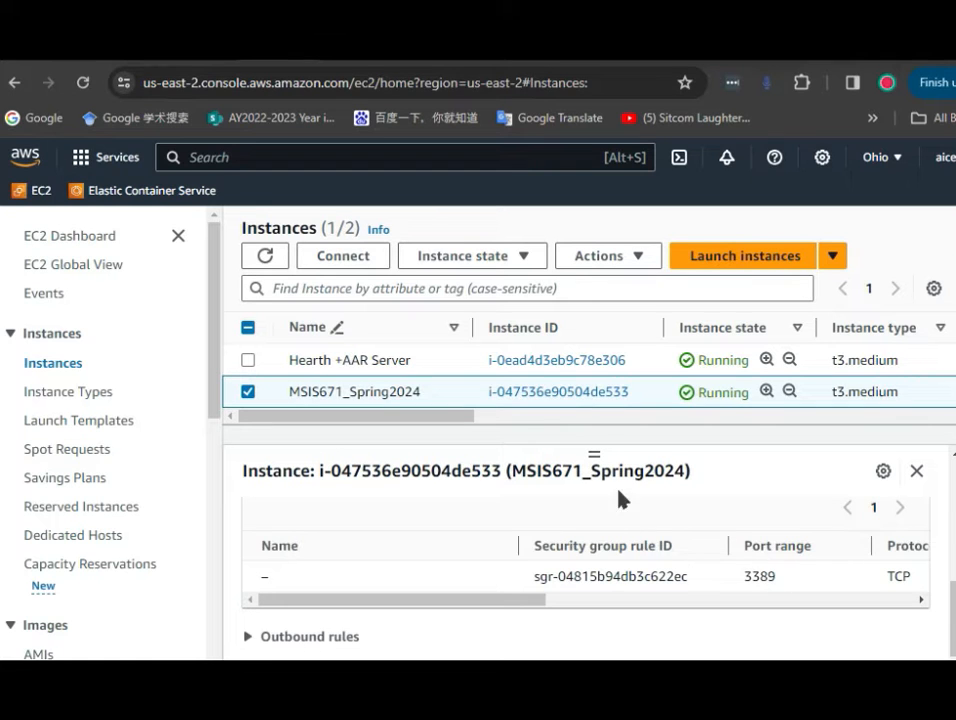
# Open the instance's security group and start editing its inbound rules
pyautogui.scroll(5, 771, 577)
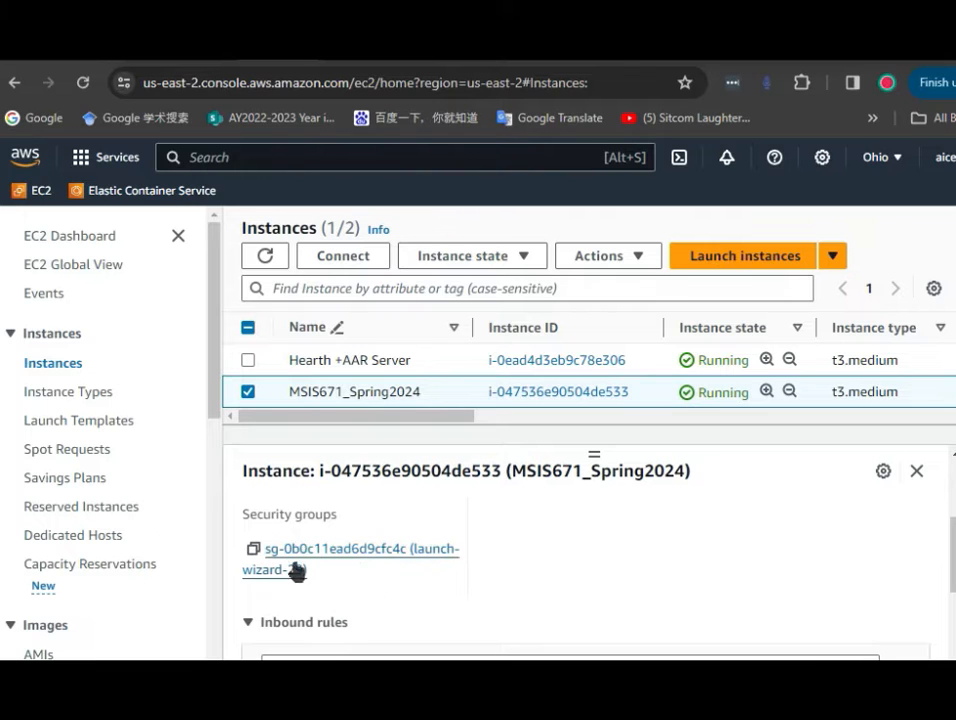
pyautogui.click(378, 561)
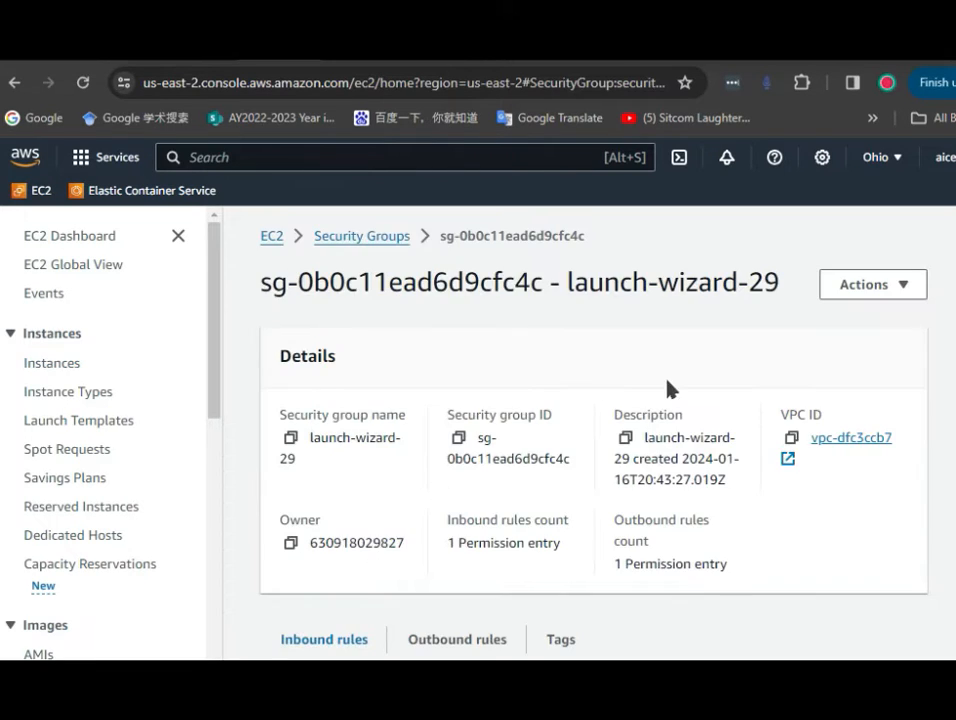
pyautogui.scroll(-2, 667, 388)
pyautogui.scroll(-1, 375, 440)
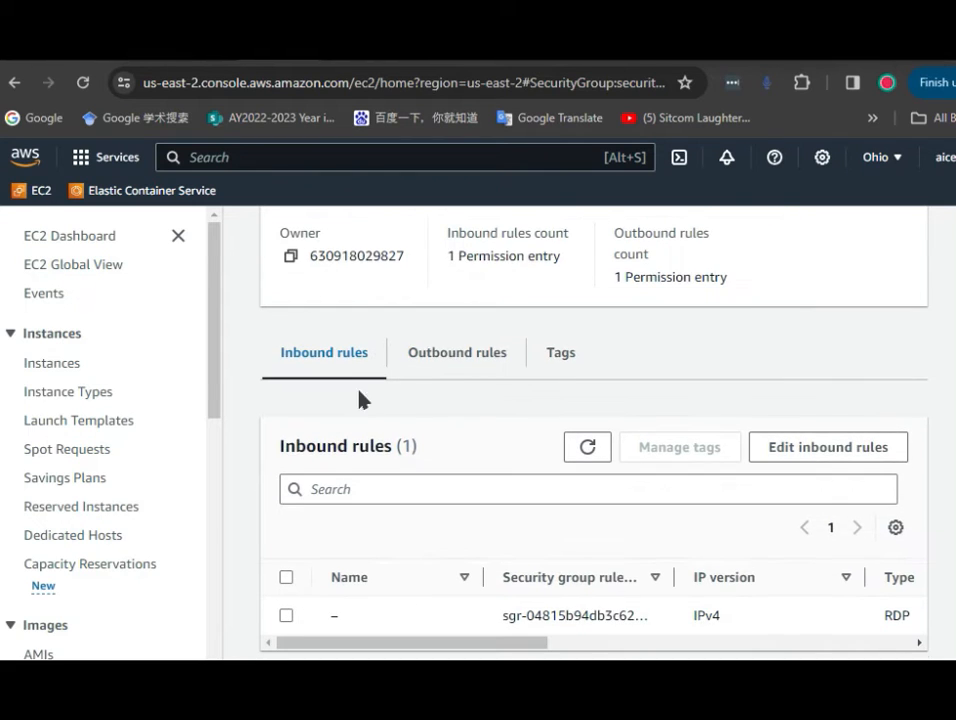
pyautogui.scroll(-1, 360, 400)
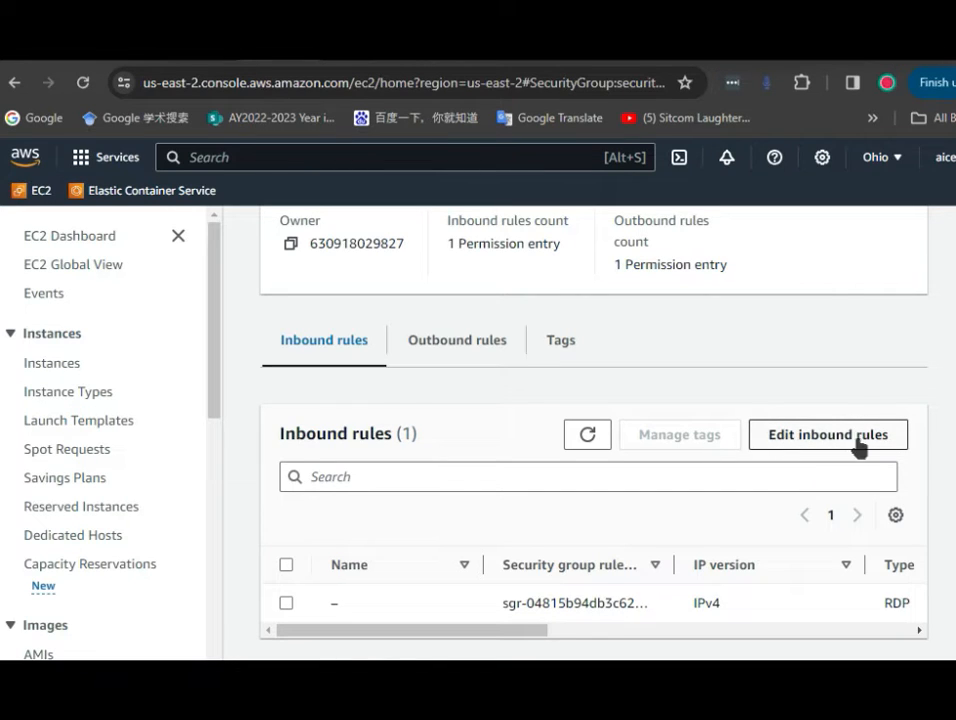
pyautogui.click(846, 440)
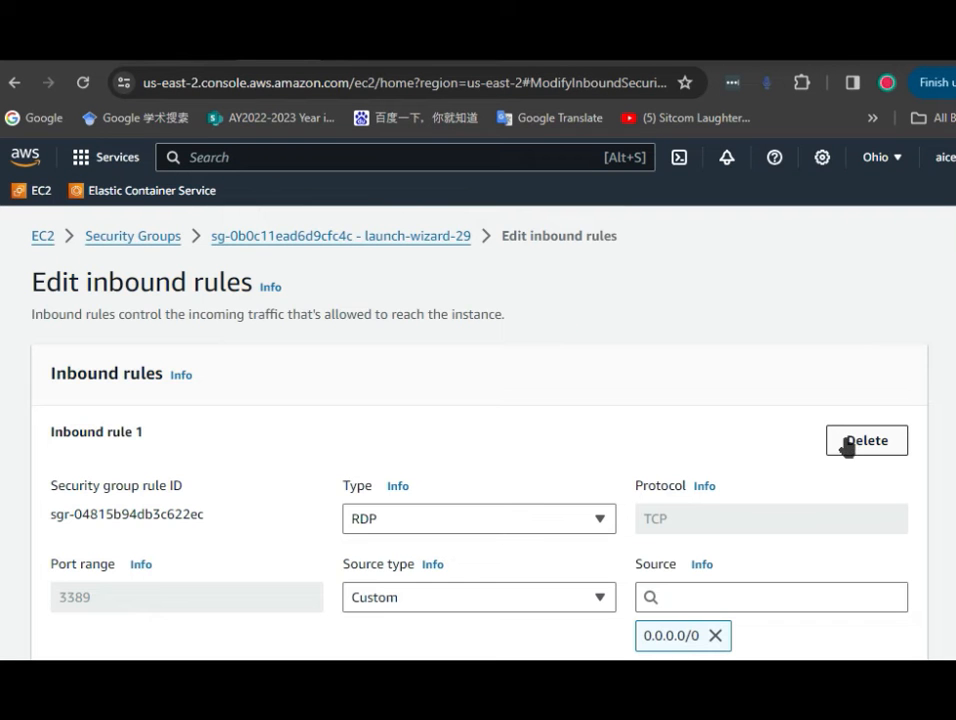
# Add a new inbound rule to the security group
pyautogui.scroll(-2, 943, 374)
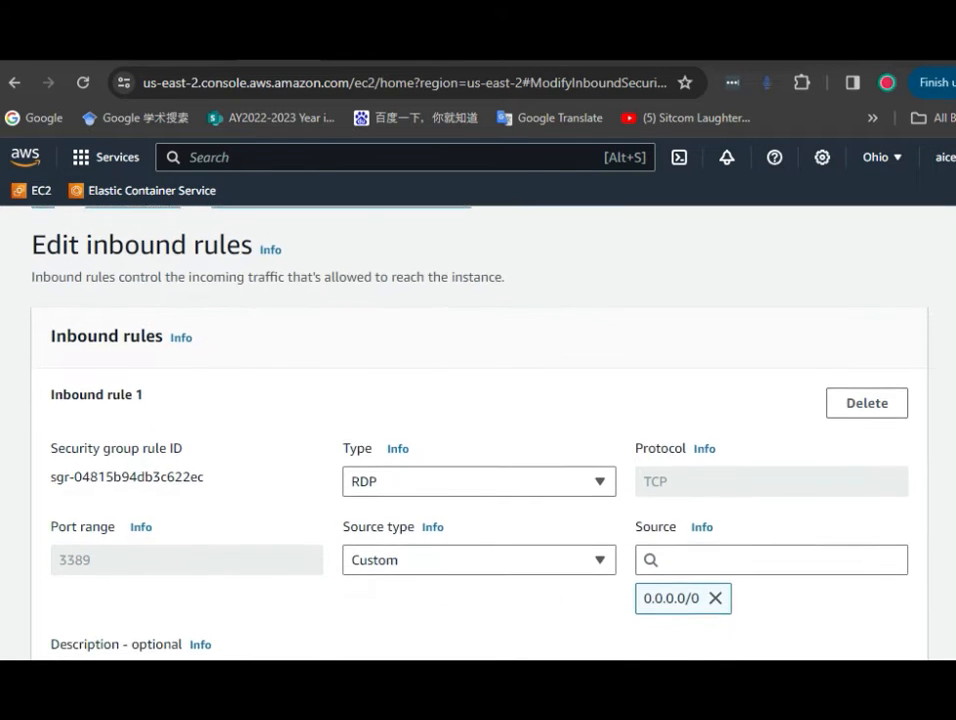
pyautogui.scroll(-1, 814, 300)
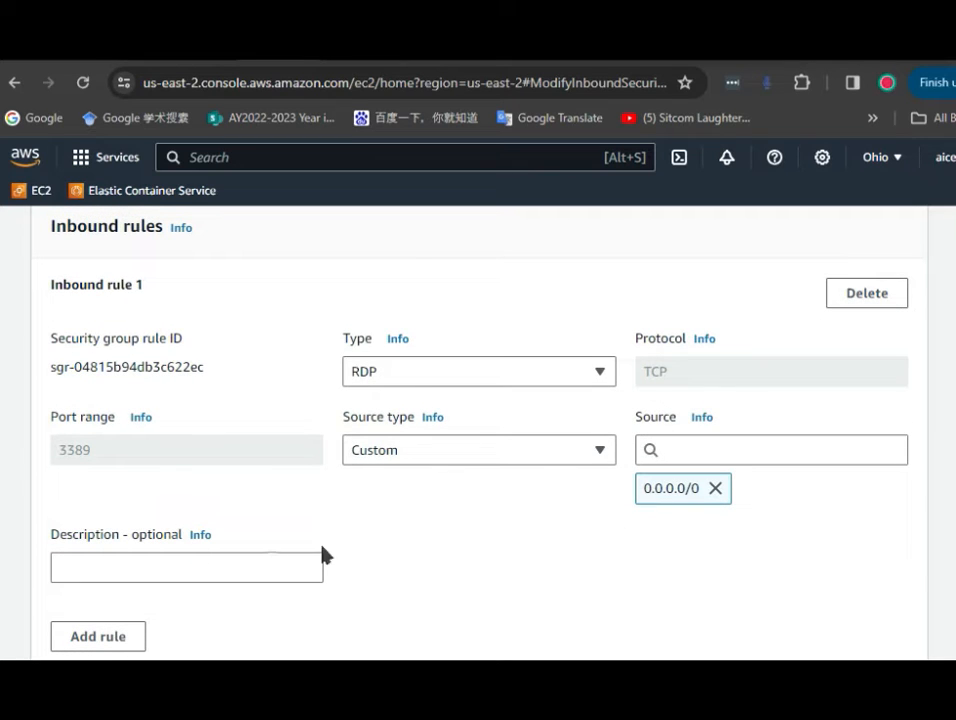
pyautogui.scroll(-2, 155, 585)
pyautogui.scroll(2, 111, 563)
pyautogui.click(98, 636)
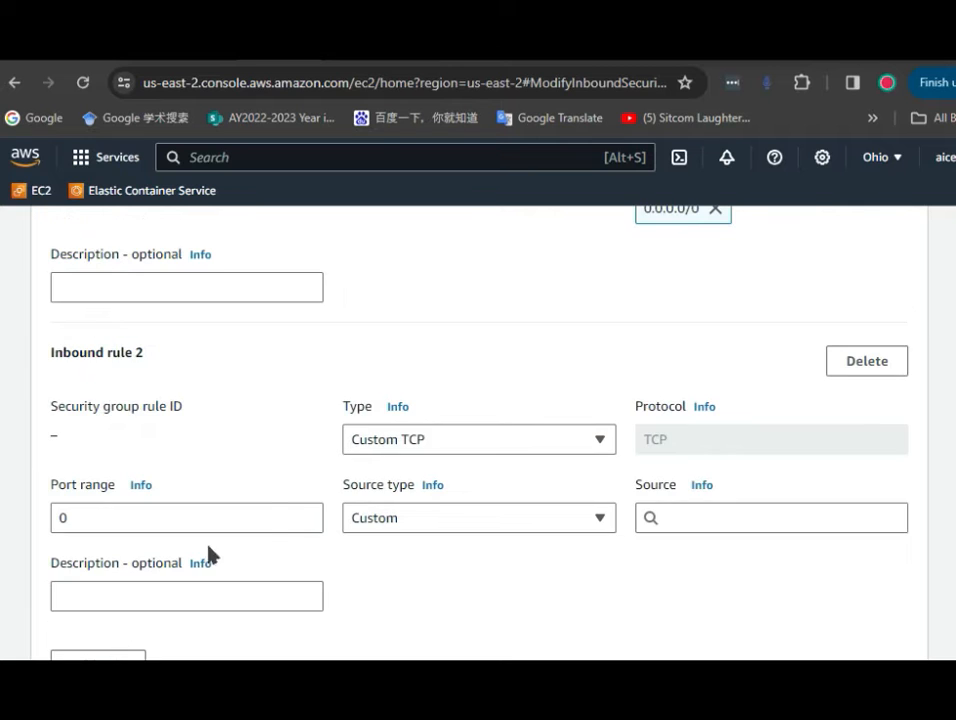
pyautogui.scroll(4, 273, 516)
pyautogui.scroll(-6, 273, 516)
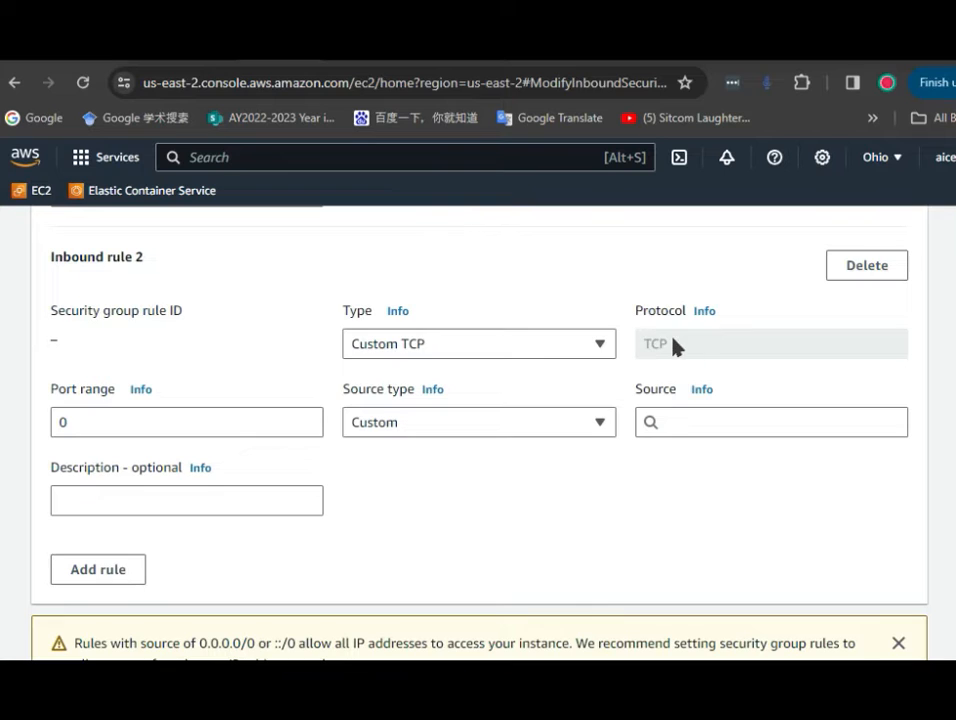
# Set the new rule's port range to 1433 and its source type to Anywhere-IPv4
pyautogui.moveTo(140, 422); pyautogui.dragTo(36, 421)
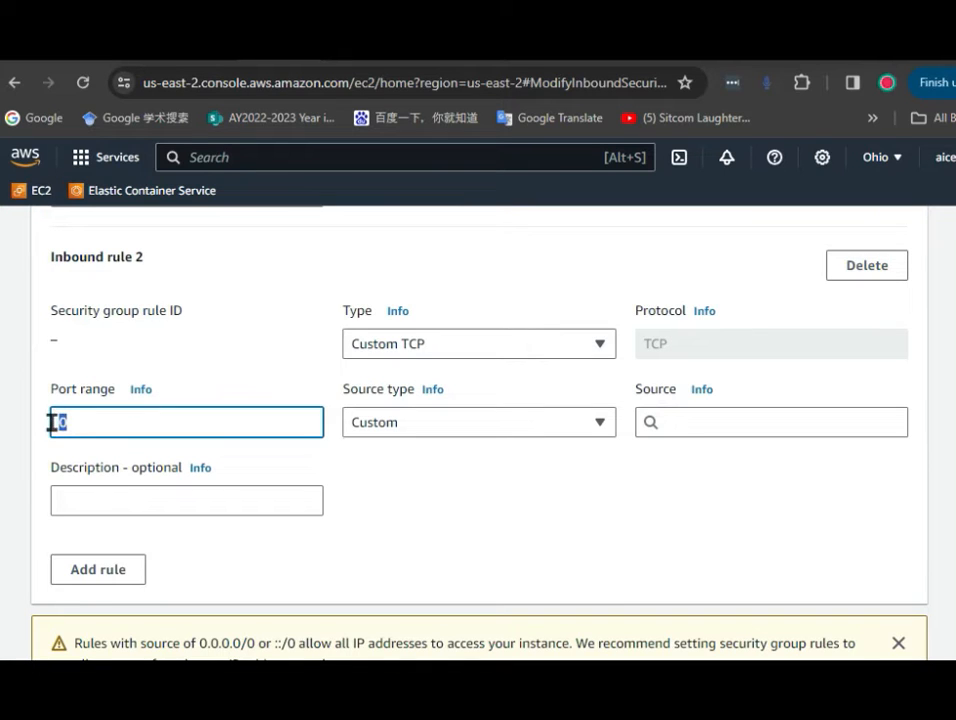
pyautogui.write('1433')
pyautogui.click(597, 425)
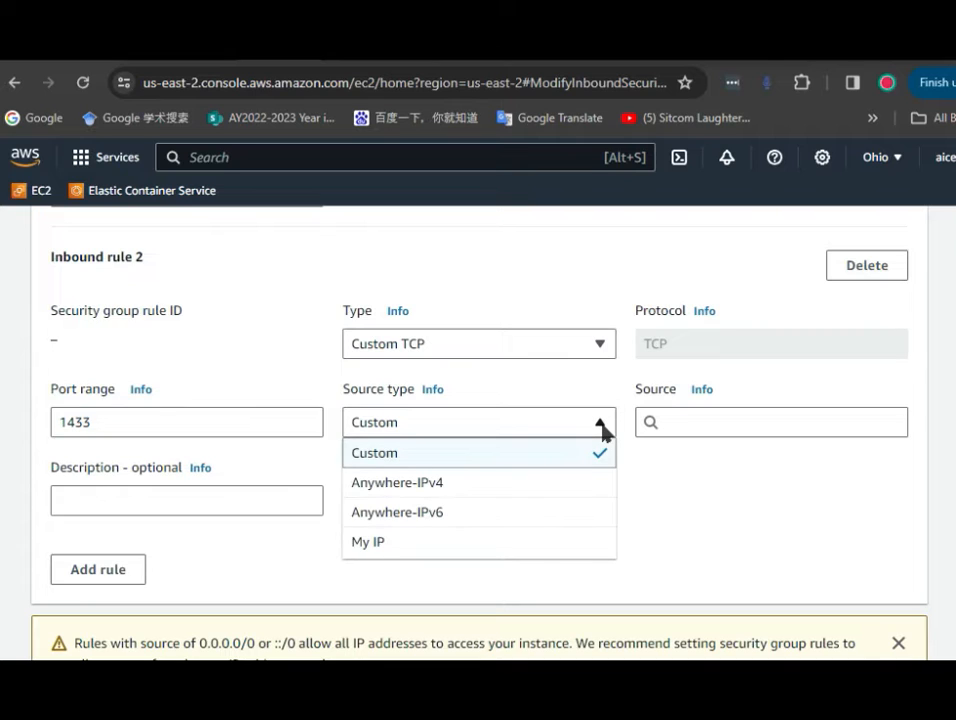
pyautogui.click(368, 484)
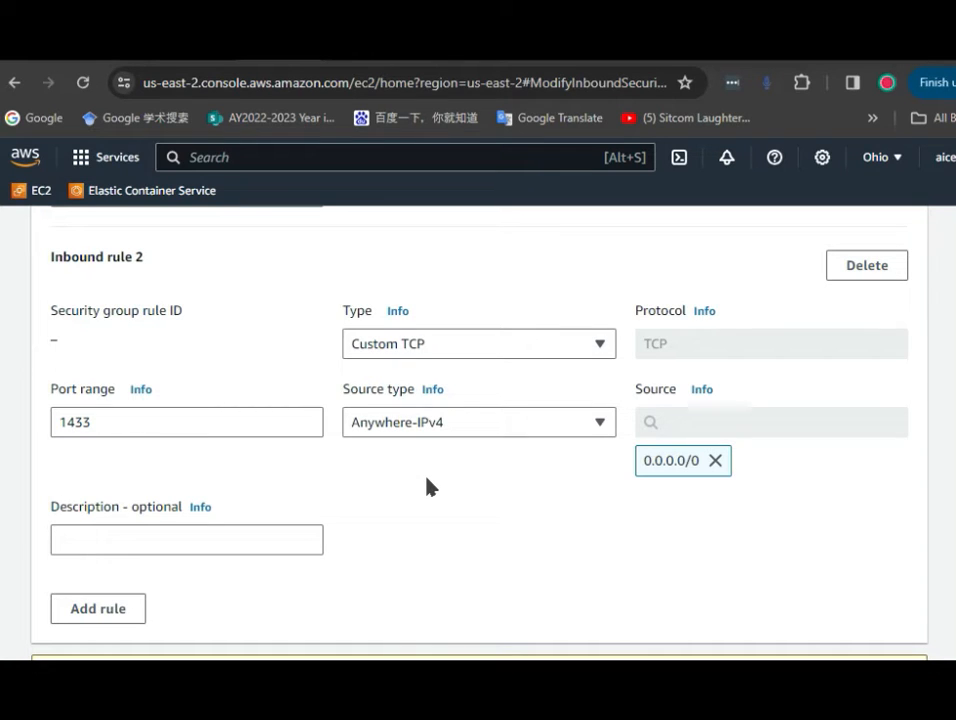
# Save the security group's inbound rules
pyautogui.click(599, 430)
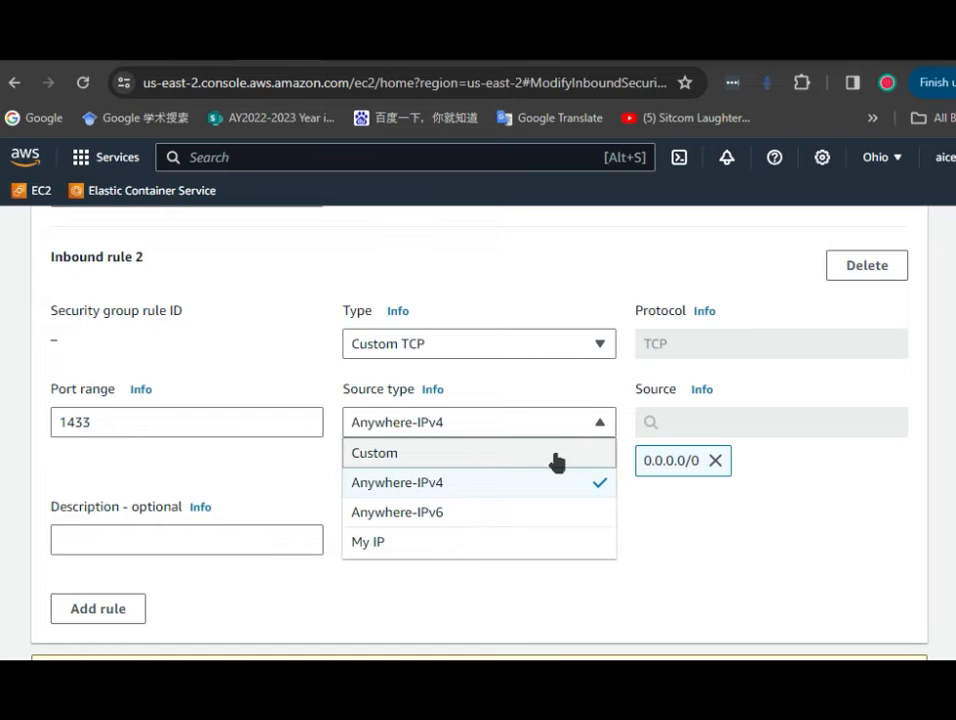
pyautogui.click(427, 495)
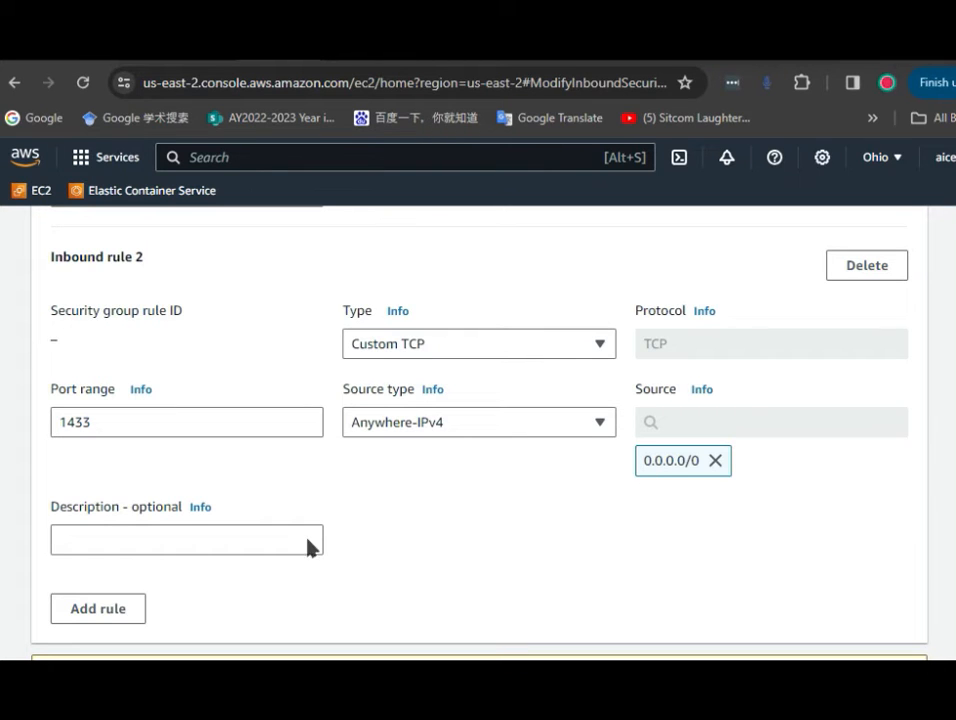
pyautogui.scroll(-2, 335, 598)
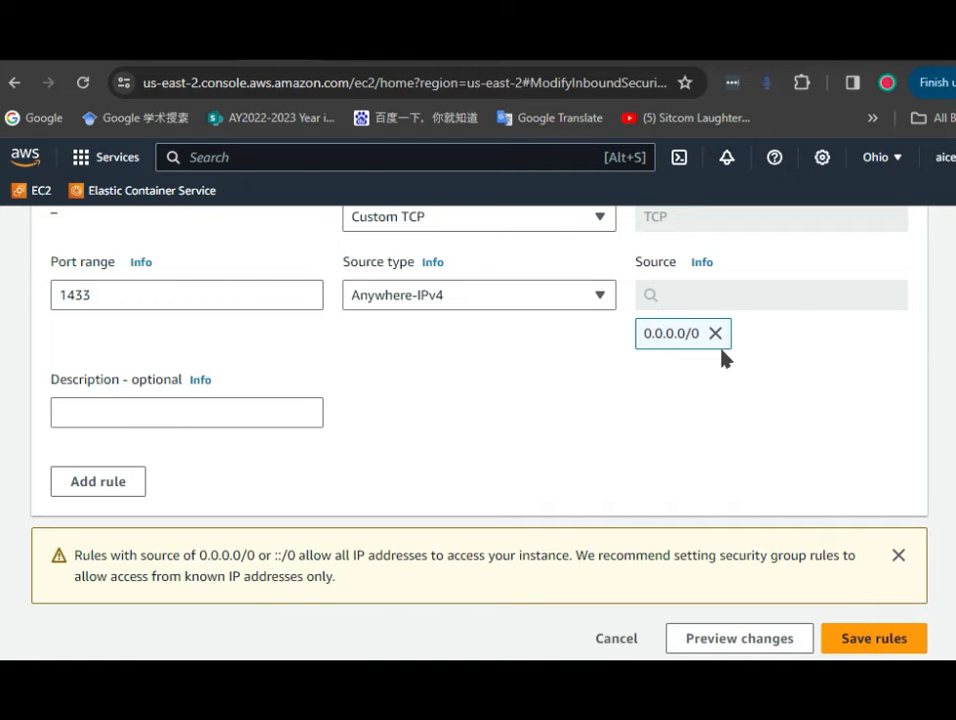
pyautogui.click(893, 637)
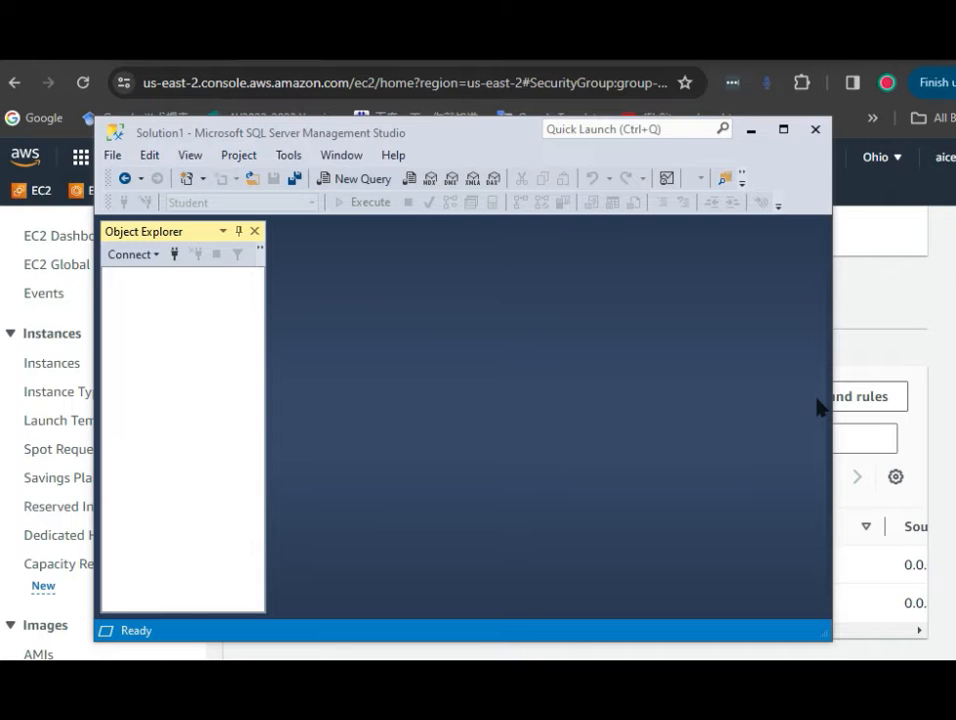
# Switch windows to review the slide checklist and the SQL Server logins on the EC2 instance
pyautogui.moveTo(480, 132); pyautogui.dragTo(522, 139)
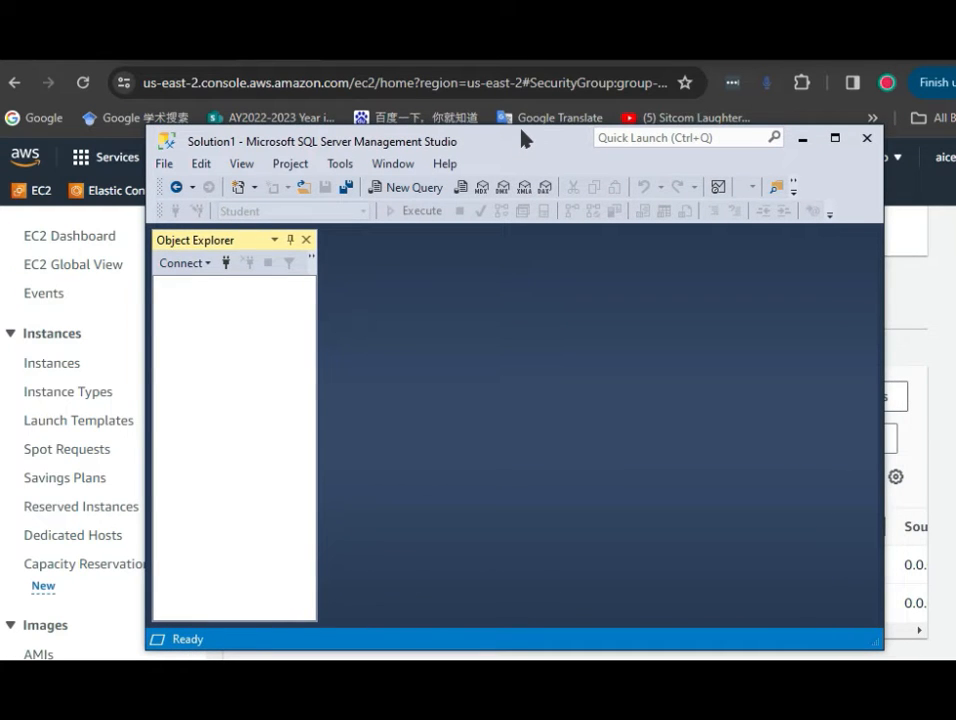
pyautogui.moveTo(491, 147); pyautogui.dragTo(494, 153)
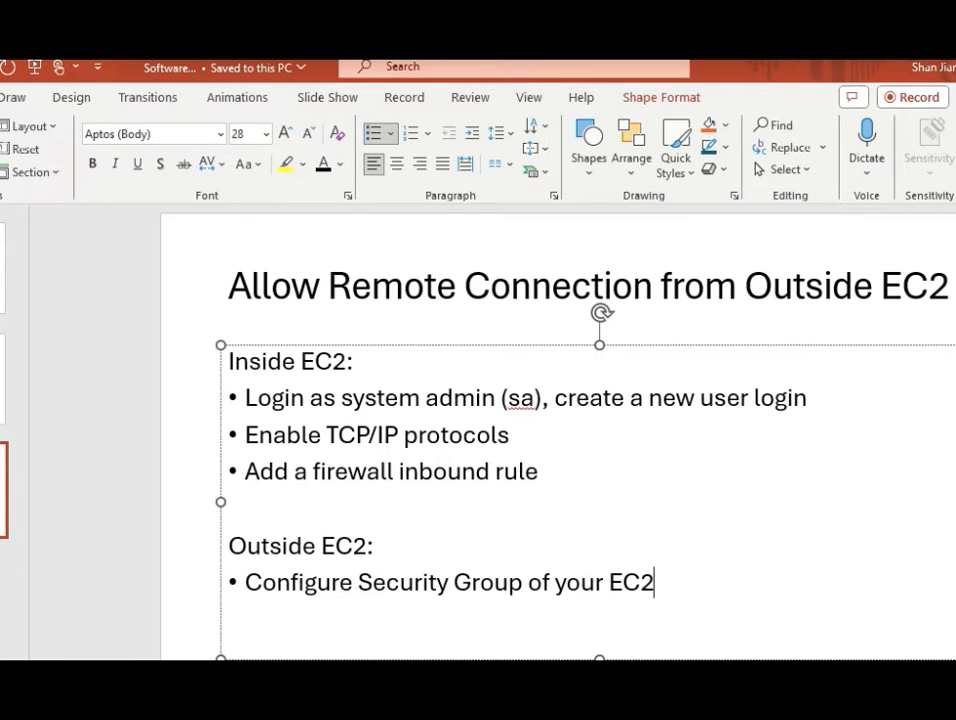
pyautogui.hotkey('alt', 'Tab')
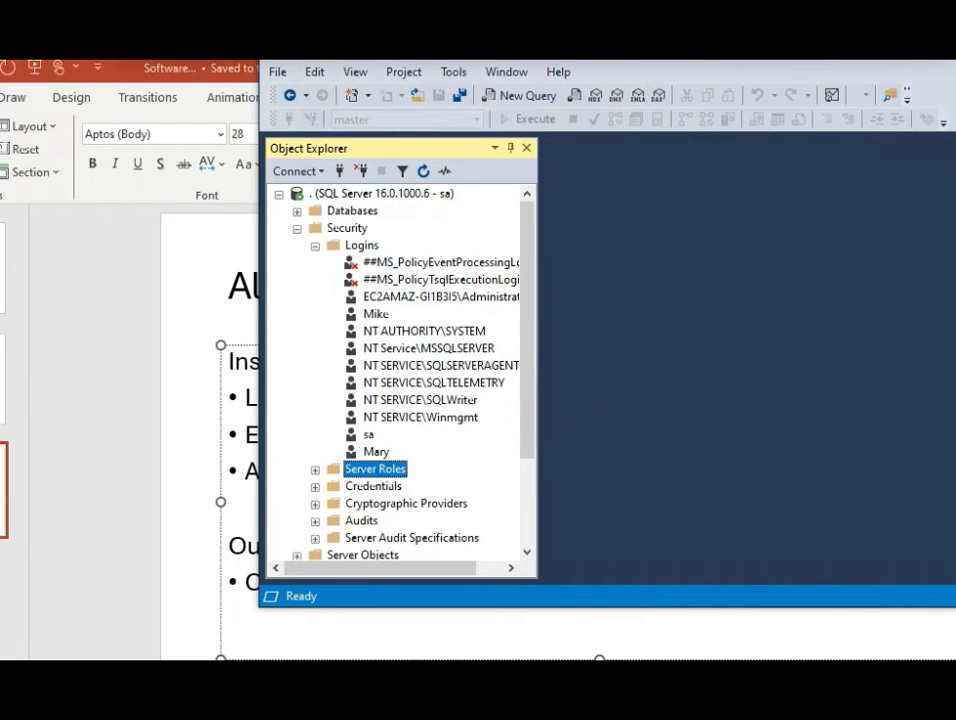
pyautogui.click(378, 452)
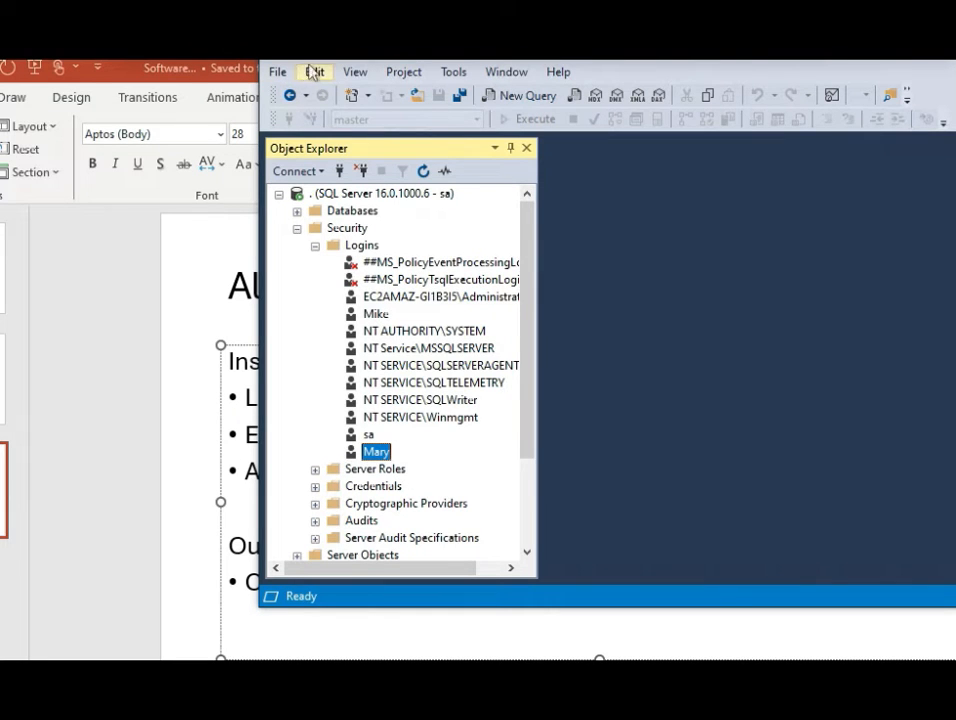
pyautogui.moveTo(314, 72); pyautogui.dragTo(86, 90)
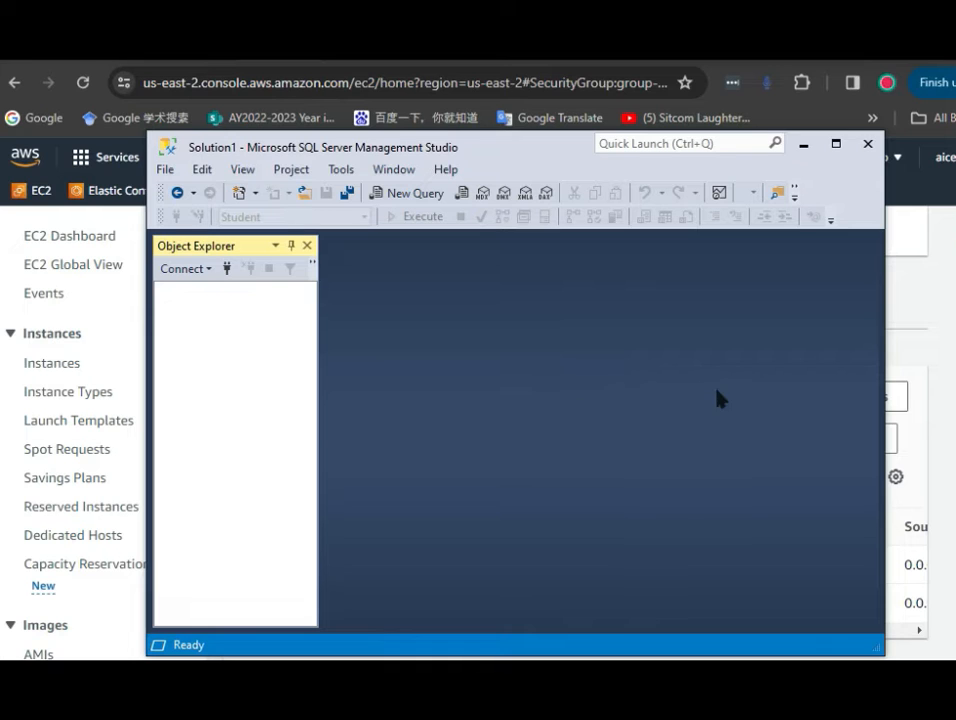
# Open a Database Engine connection dialog and clear the server name and login fields
pyautogui.click(207, 270)
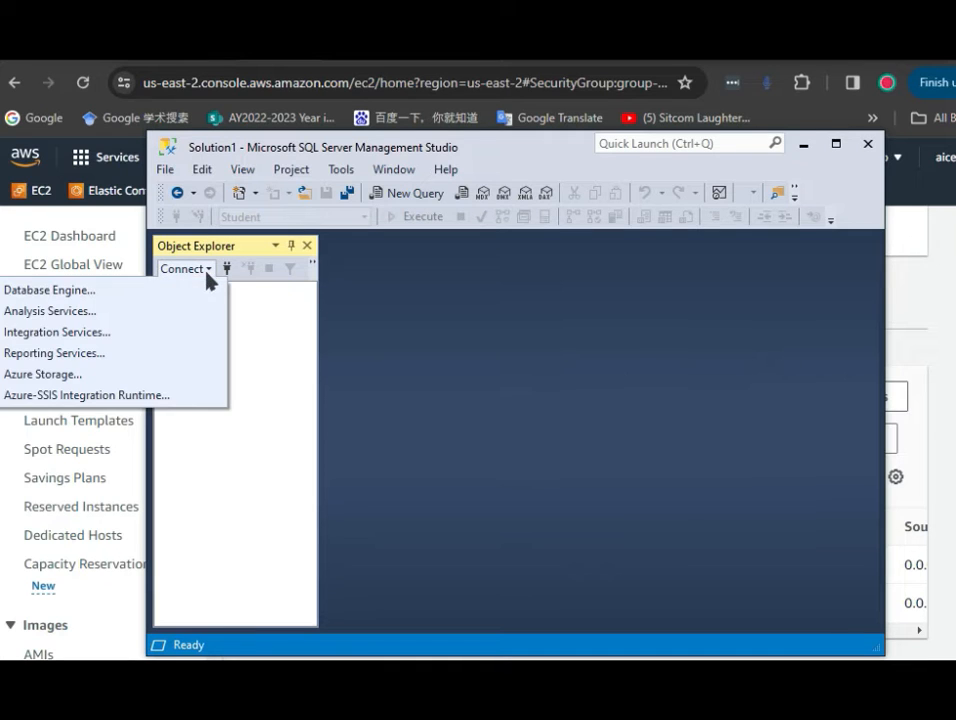
pyautogui.click(137, 300)
pyautogui.click(556, 381)
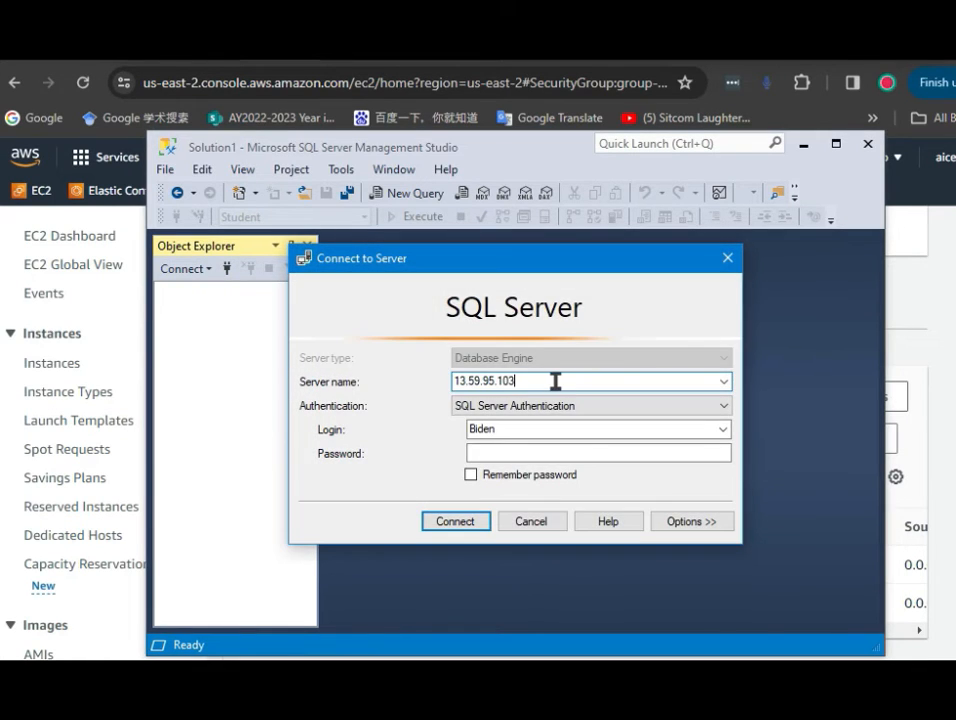
pyautogui.moveTo(556, 381); pyautogui.dragTo(378, 380)
pyautogui.press('BackSpace')
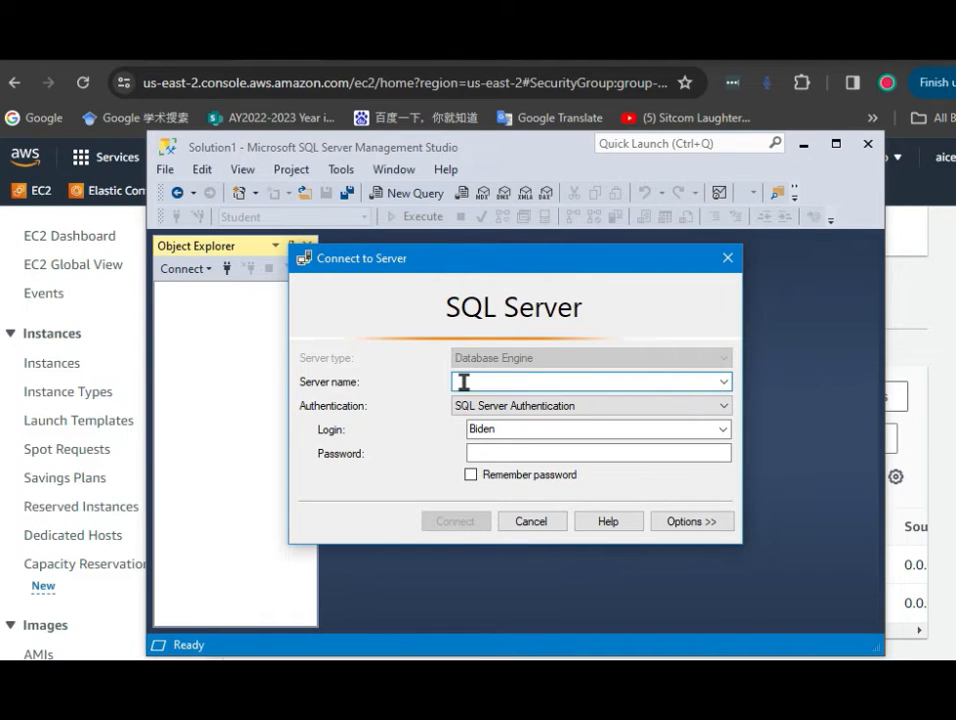
pyautogui.moveTo(470, 429); pyautogui.dragTo(504, 429)
pyautogui.press('BackSpace')
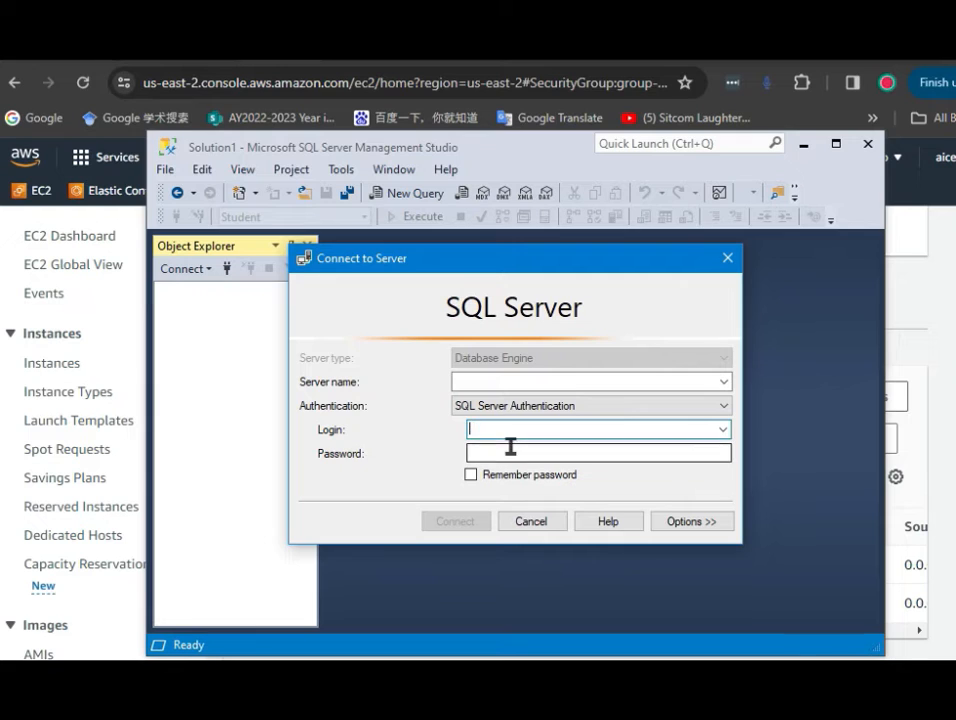
pyautogui.click(490, 451)
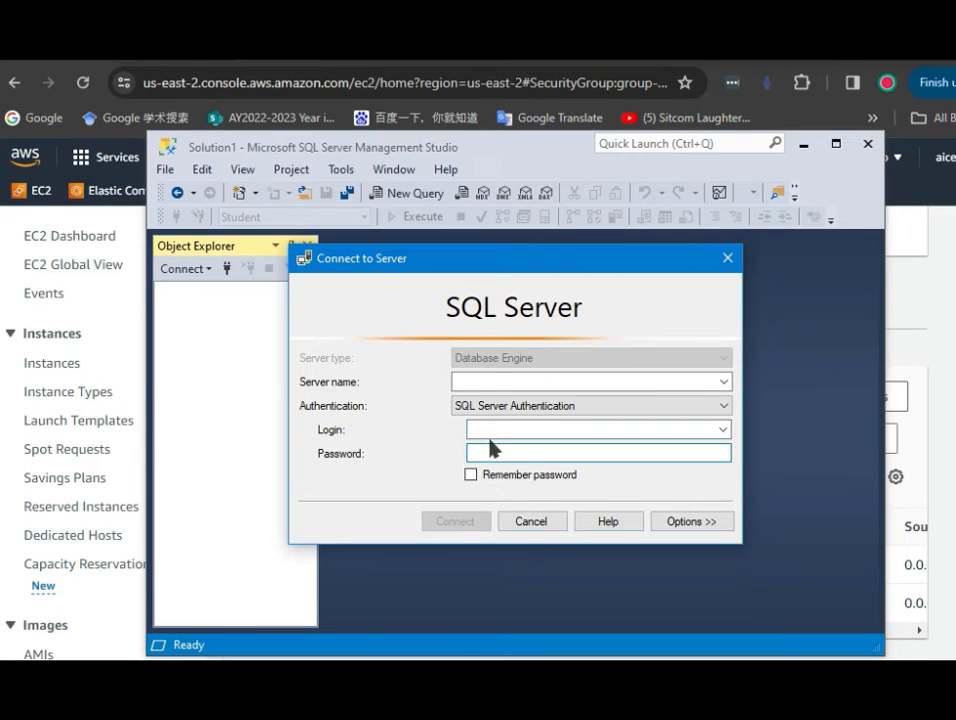
pyautogui.click(476, 383)
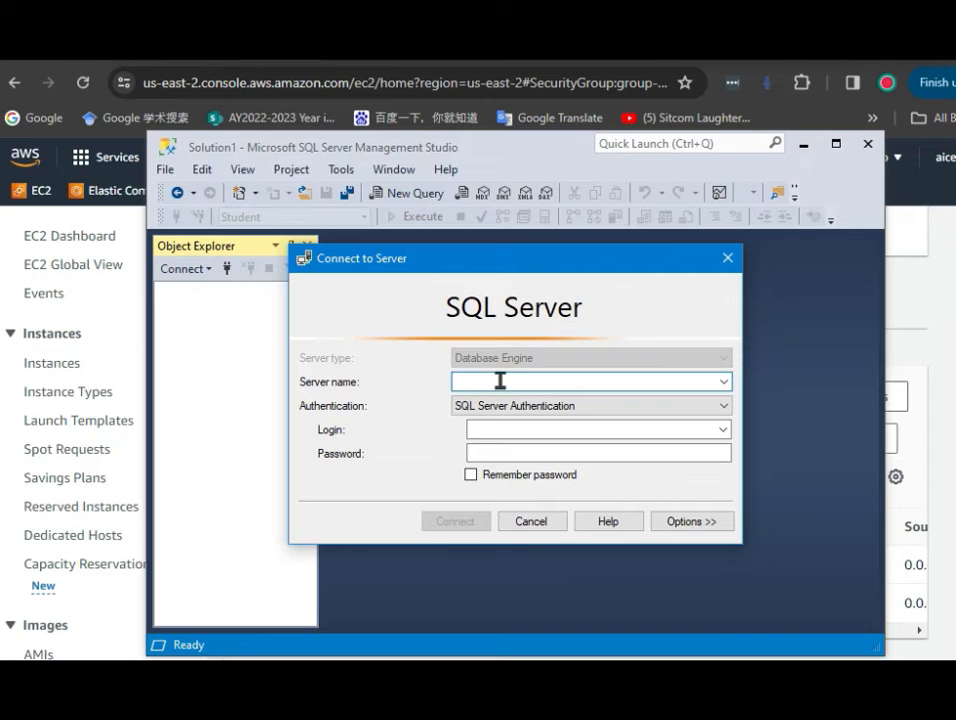
# Copy the MSIS671_Spring2024 instance's public IPv4 address from the EC2 Instances page
pyautogui.click(938, 311)
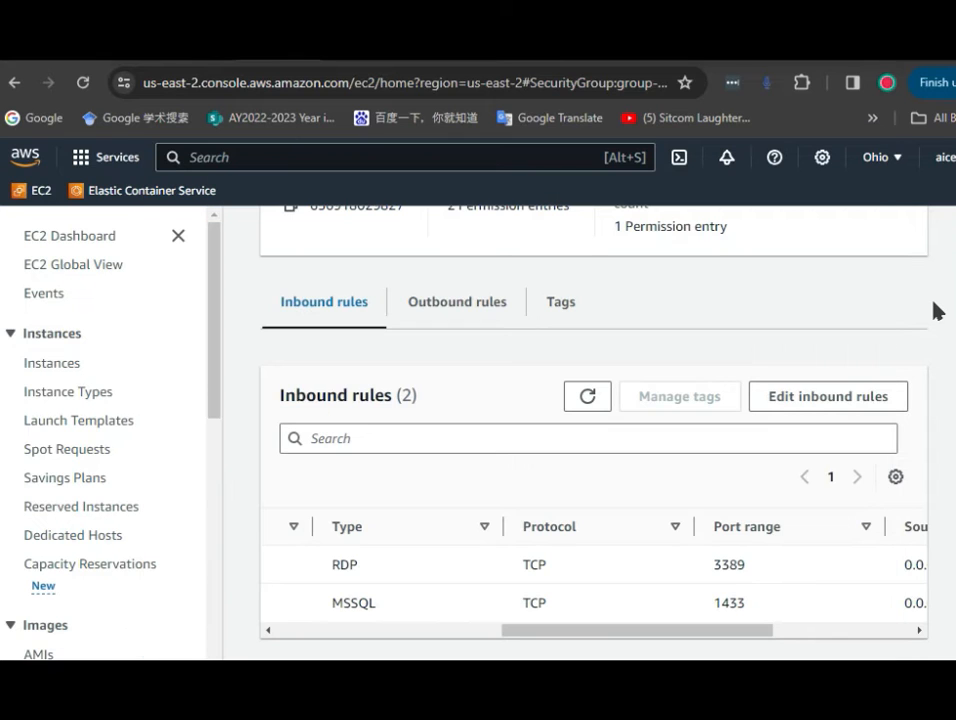
pyautogui.scroll(3, 612, 422)
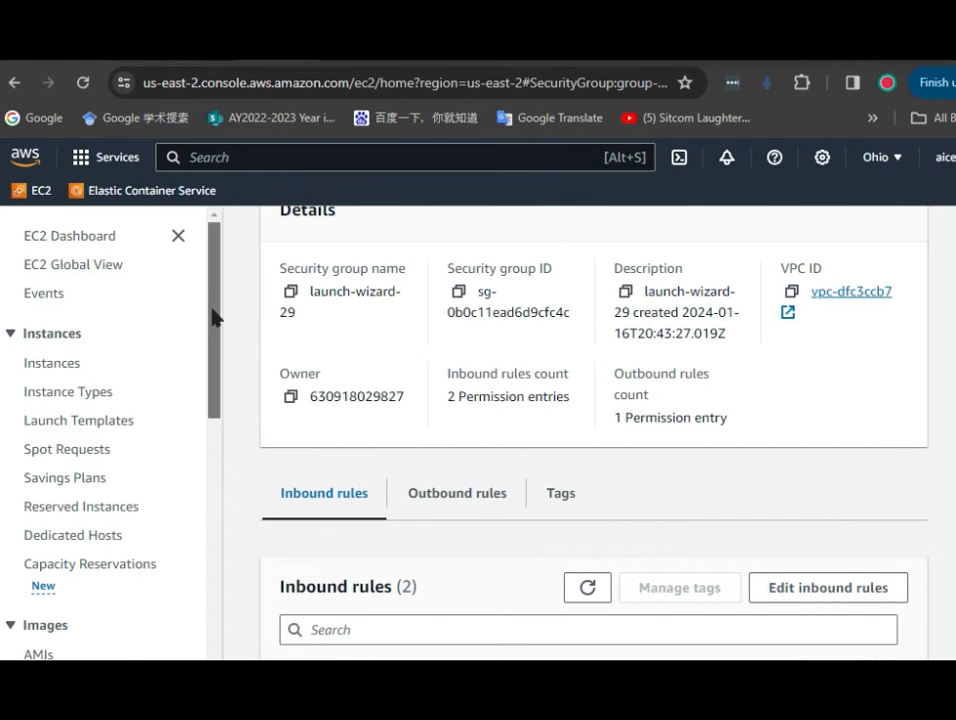
pyautogui.click(62, 365)
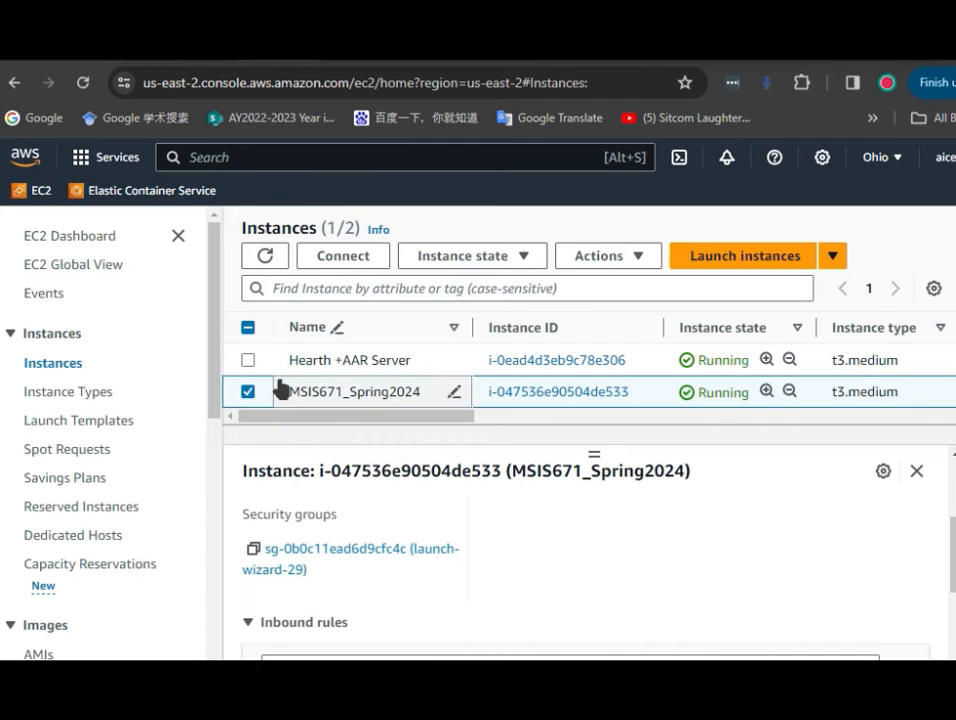
pyautogui.click(249, 392)
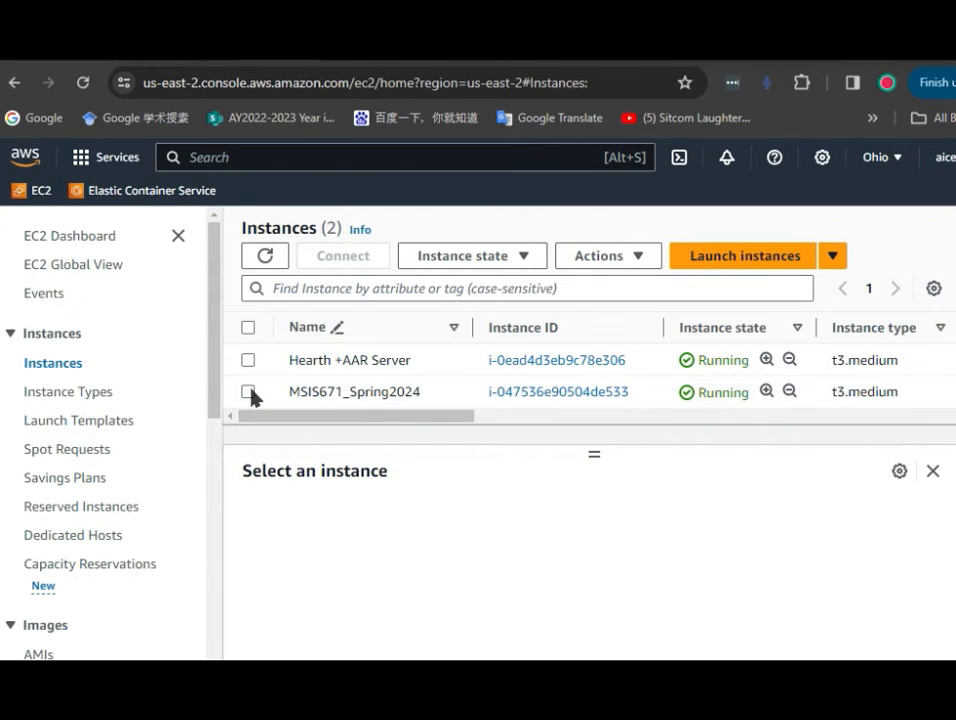
pyautogui.click(248, 391)
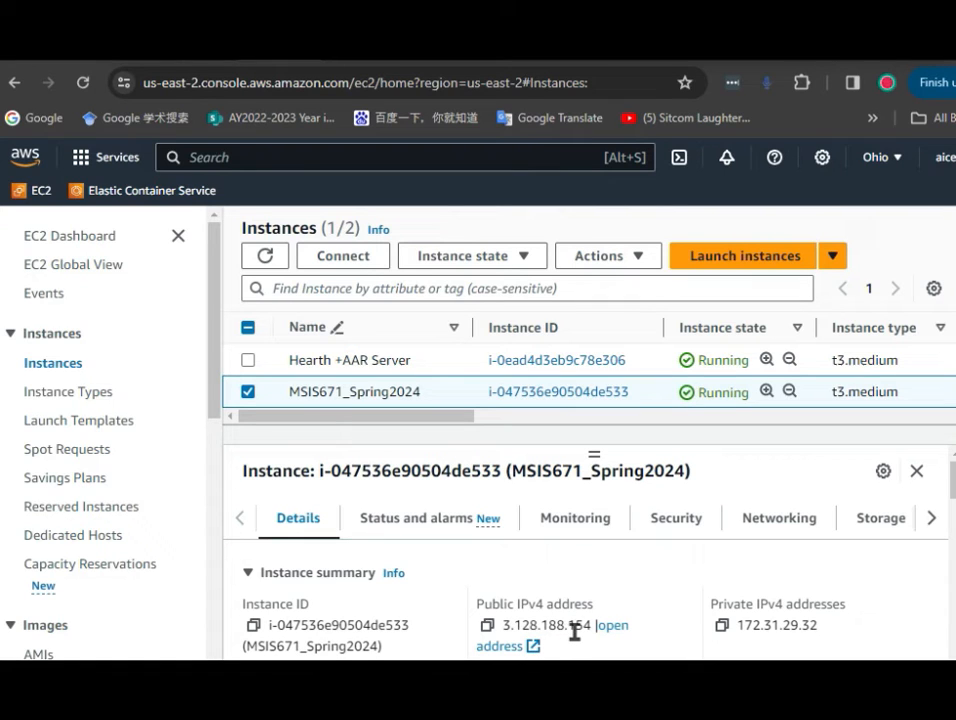
pyautogui.click(487, 625)
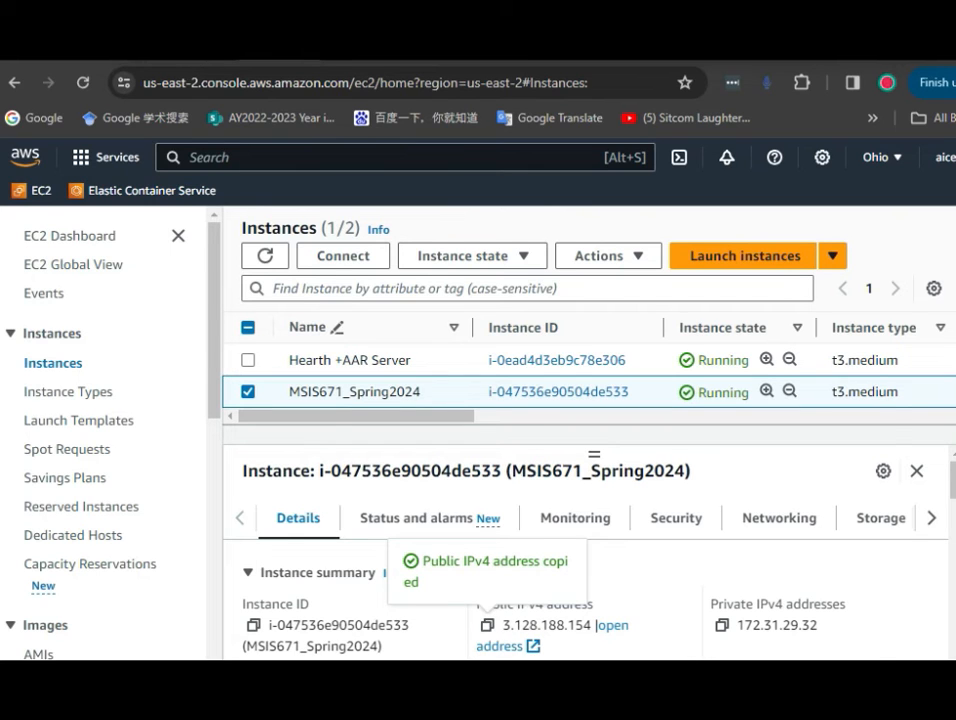
# Paste the public IPv4 address 3.128.188.154 into the connection dialog's server name field
pyautogui.hotkey('alt', 'Tab')
pyautogui.rightClick(492, 385)
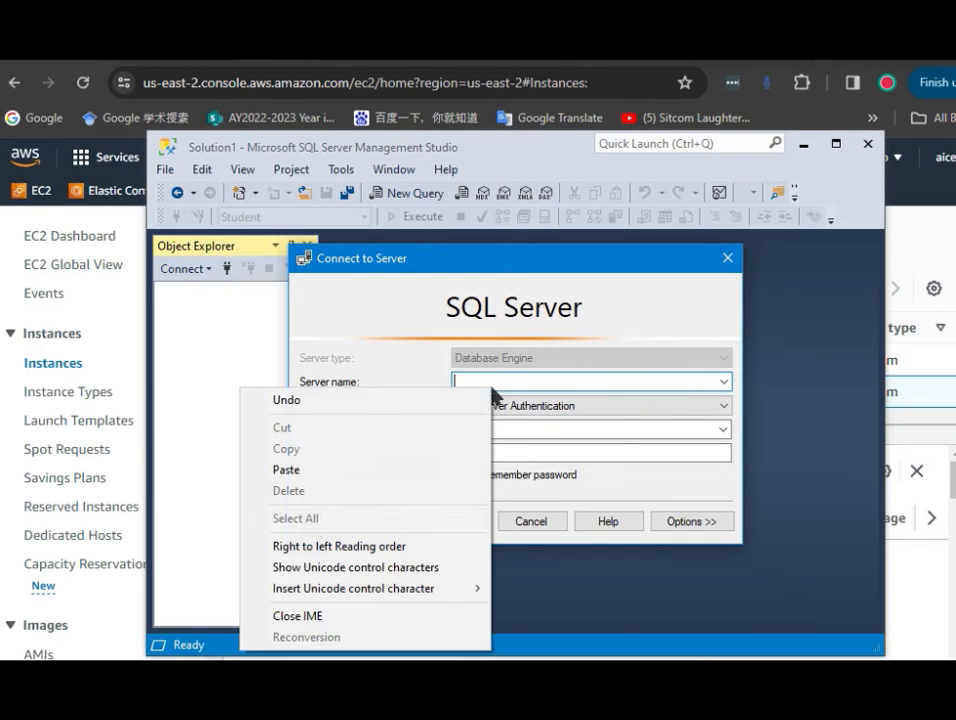
pyautogui.click(360, 469)
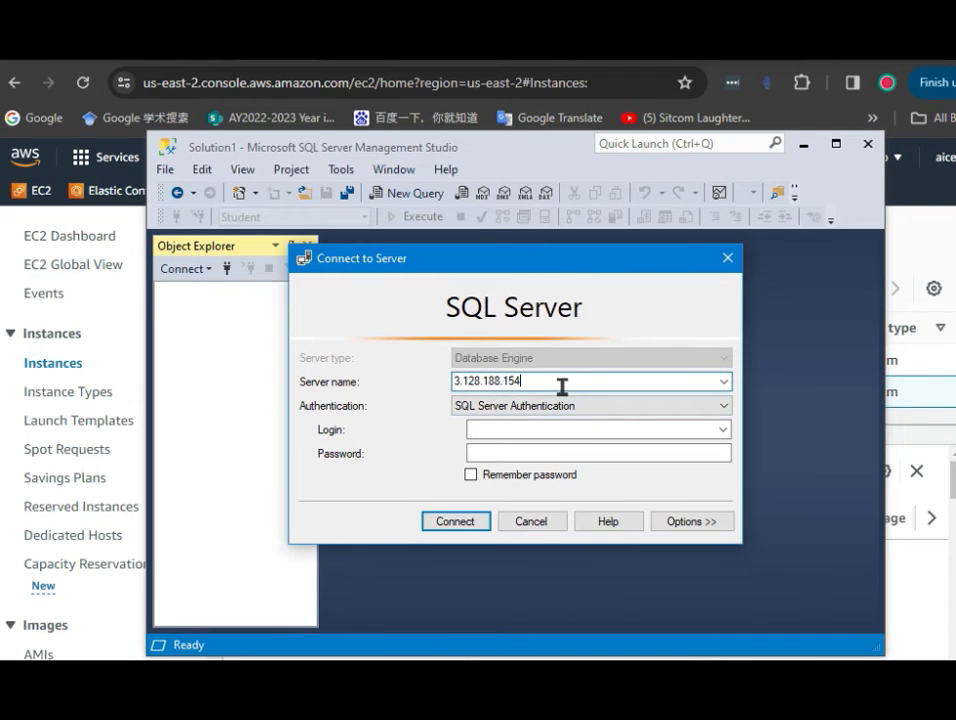
# Connect with SQL Server Authentication, entering the remote SQL login name and the account password
pyautogui.click(540, 428)
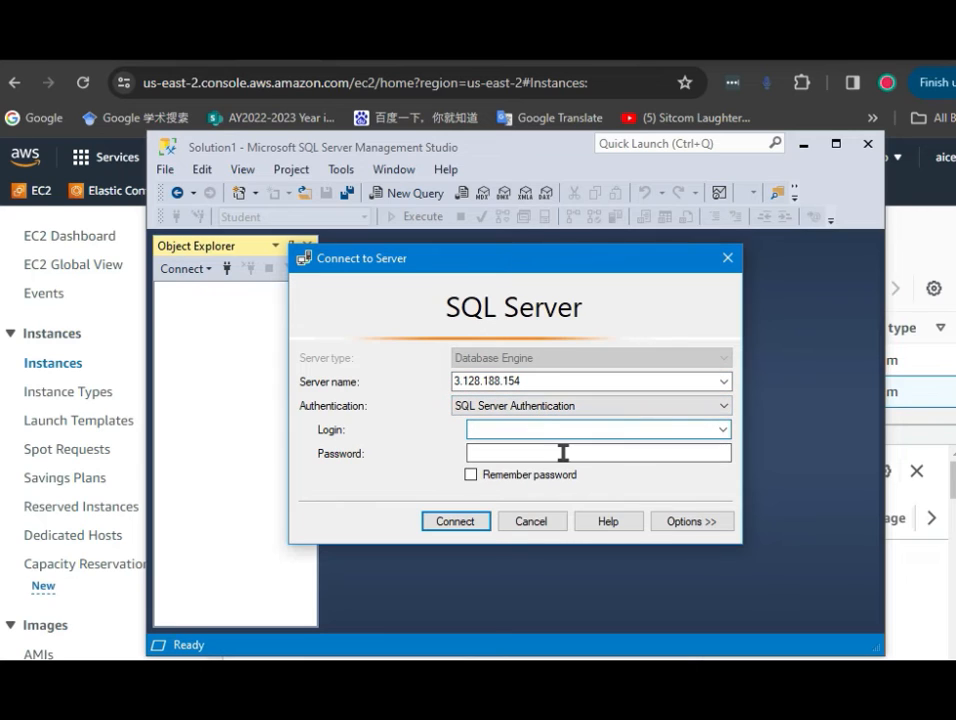
pyautogui.write('Mike')
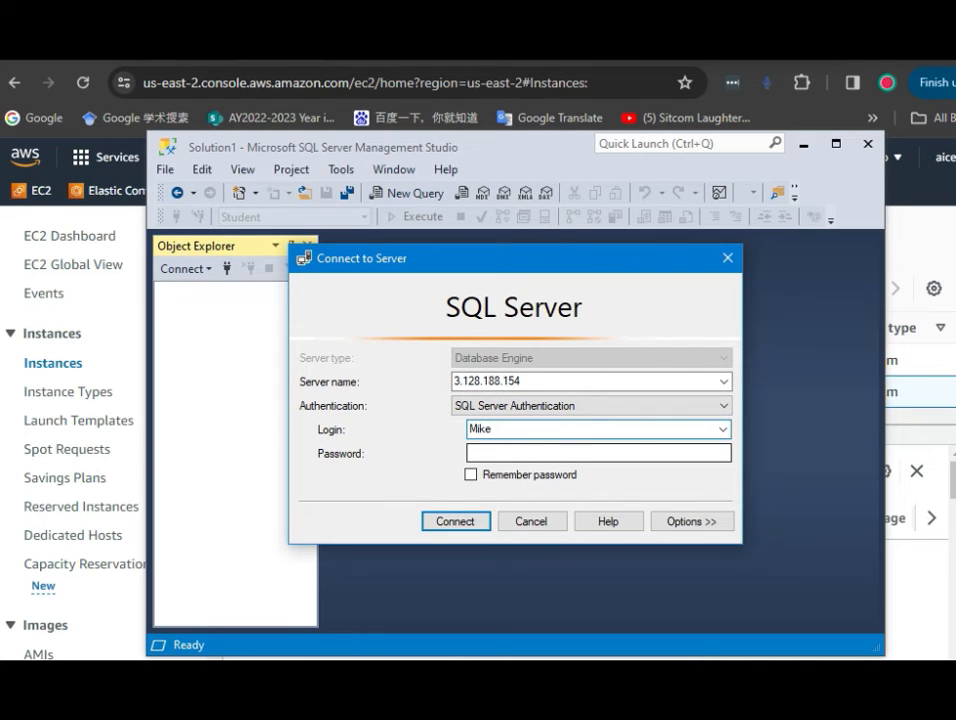
pyautogui.press('BackSpace')
pyautogui.press('BackSpace')
pyautogui.write('ary')
pyautogui.click(546, 455)
pyautogui.write('*')
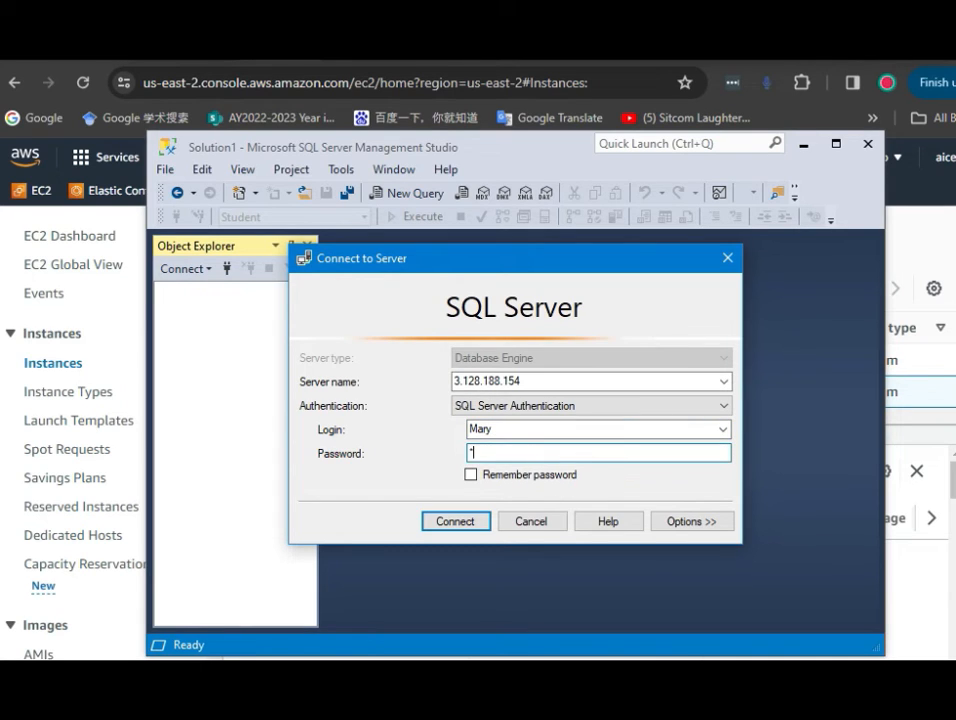
pyautogui.write('***********')
pyautogui.click(469, 522)
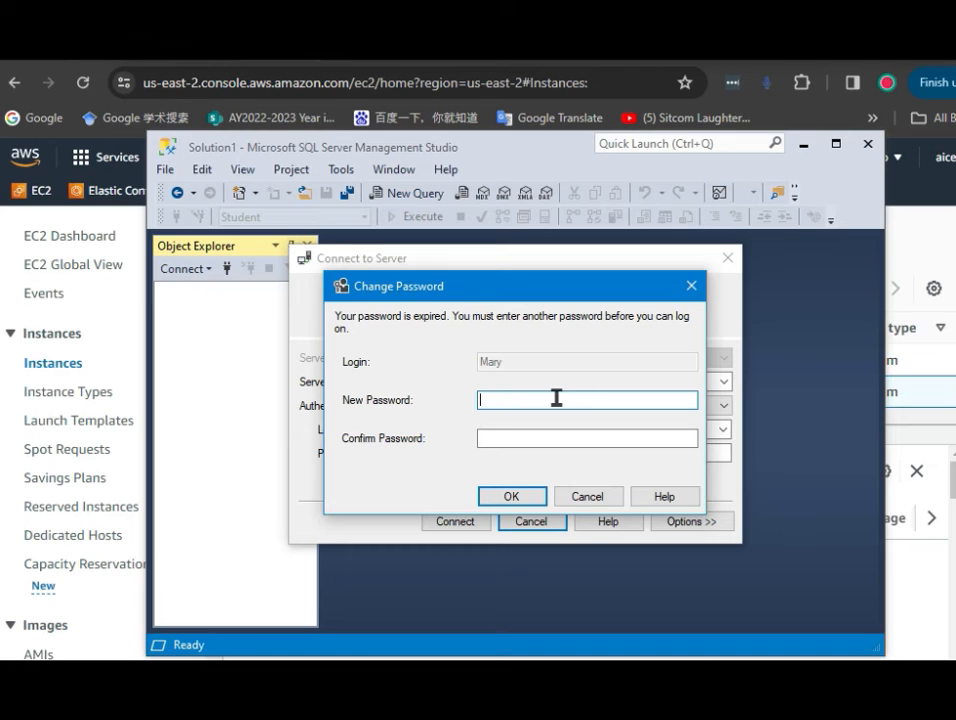
# Set and confirm a new password for the expired login, then expand the remote server's Databases folder
pyautogui.write('********')
pyautogui.click(574, 435)
pyautogui.write('****')
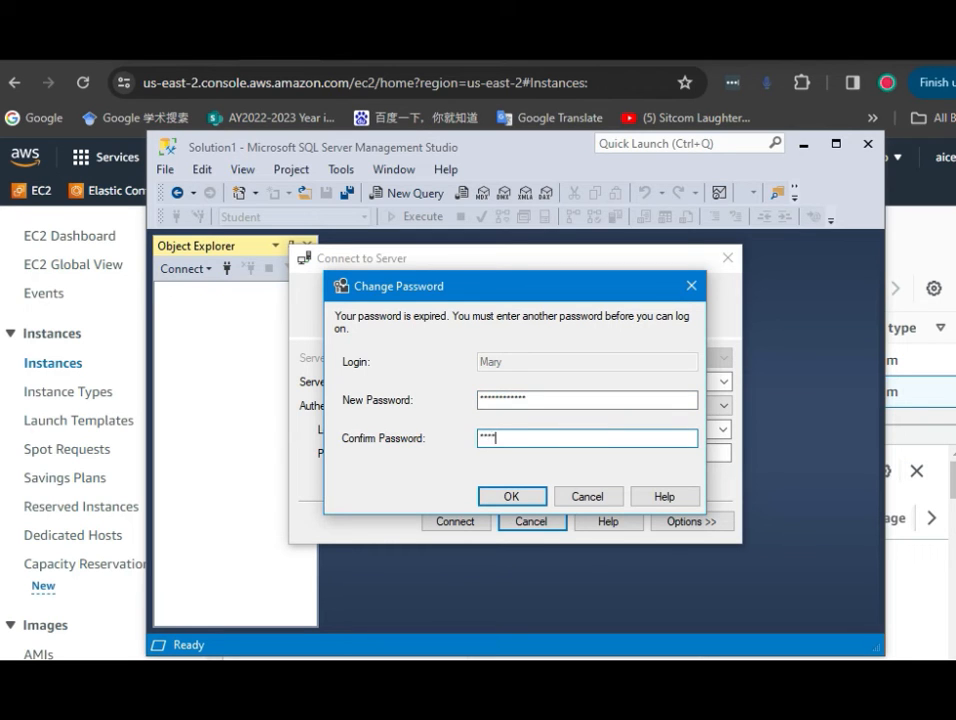
pyautogui.write('********')
pyautogui.press('Return')
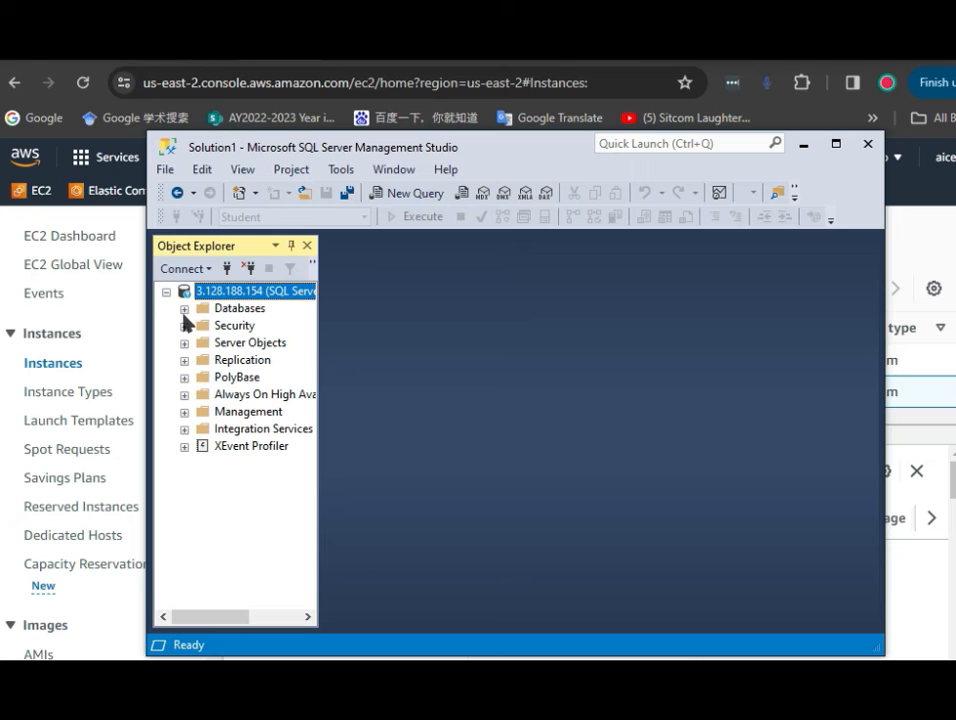
pyautogui.click(183, 308)
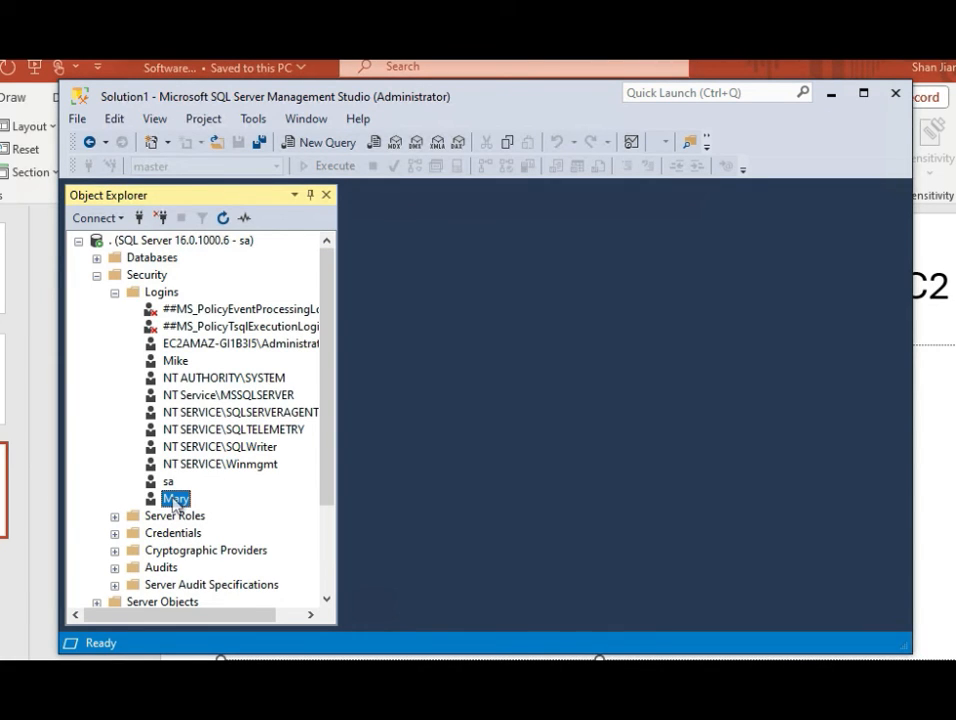
# In the EC2 server's login properties, map the login to the Student database with the db_datareader role
pyautogui.rightClick(176, 503)
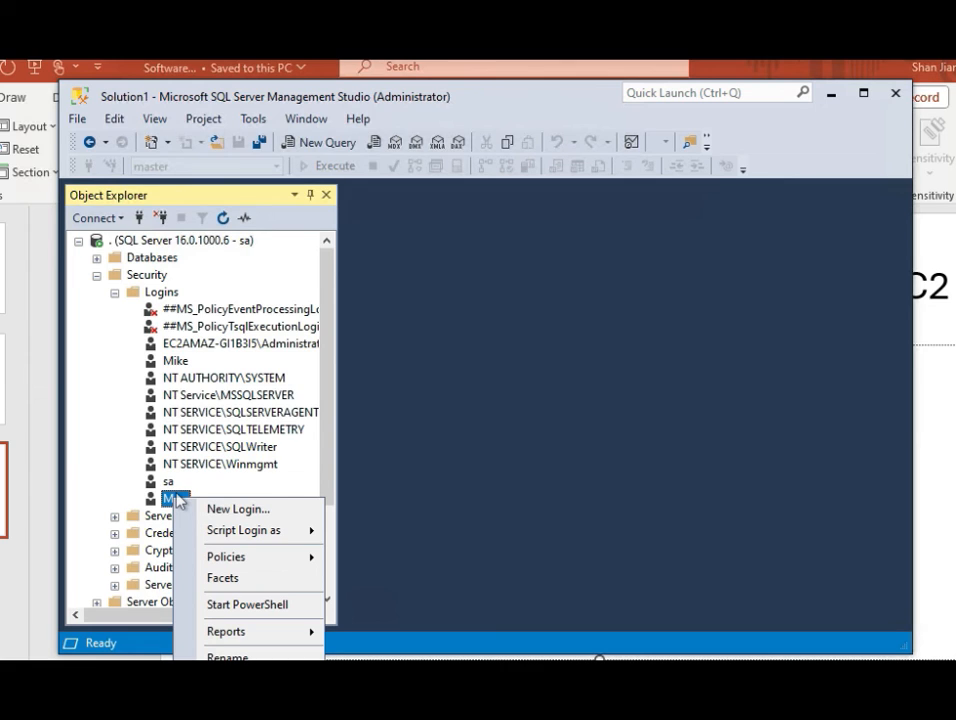
pyautogui.rightClick(164, 499)
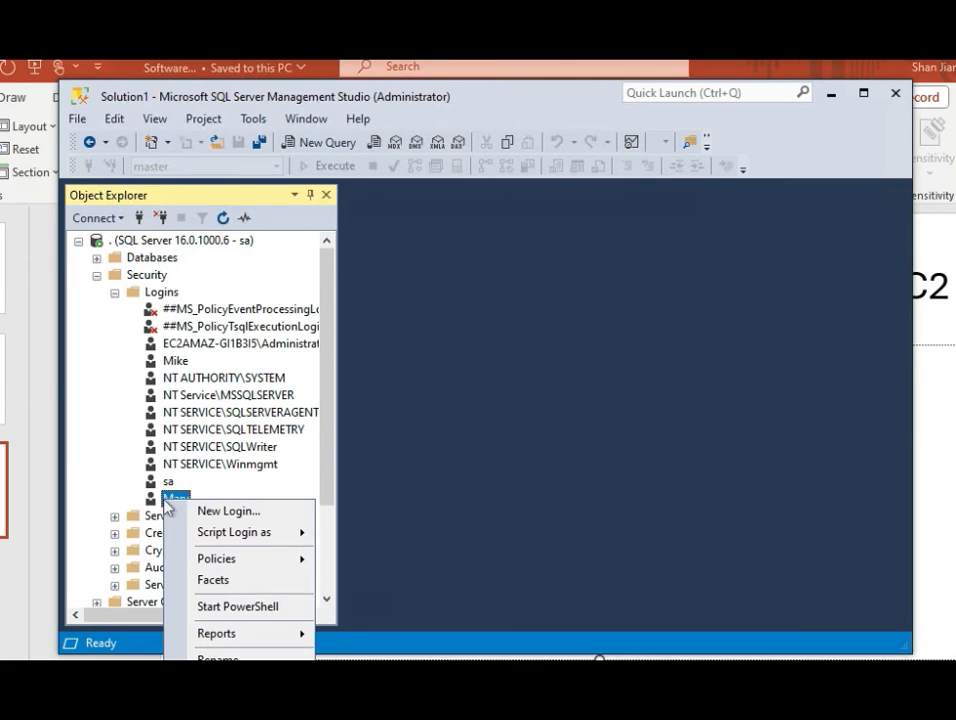
pyautogui.click(225, 719)
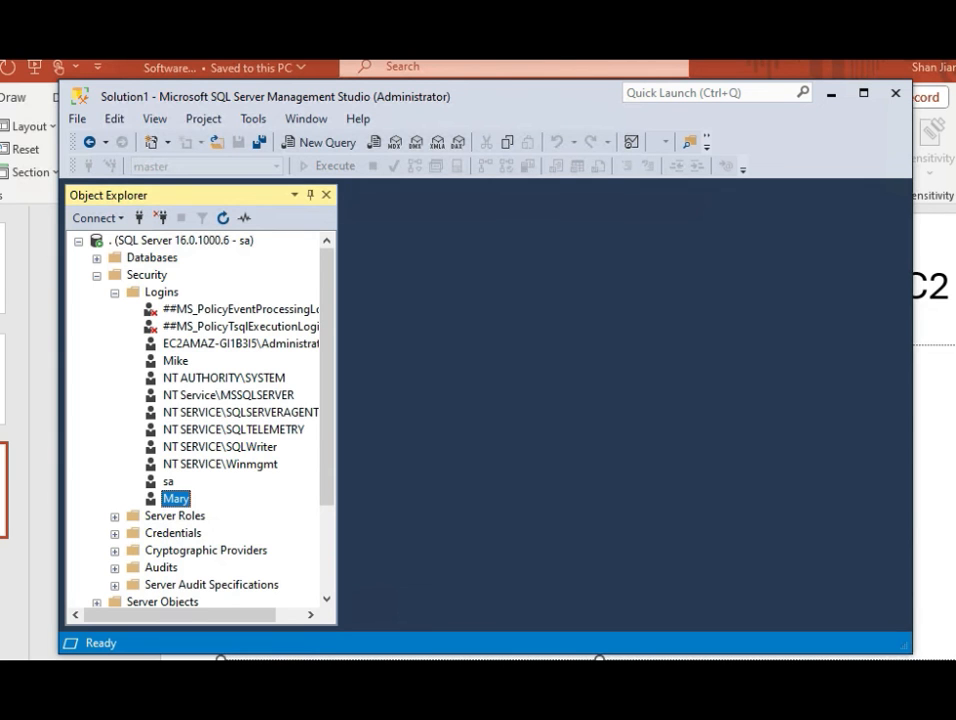
pyautogui.moveTo(817, 164); pyautogui.dragTo(511, 59)
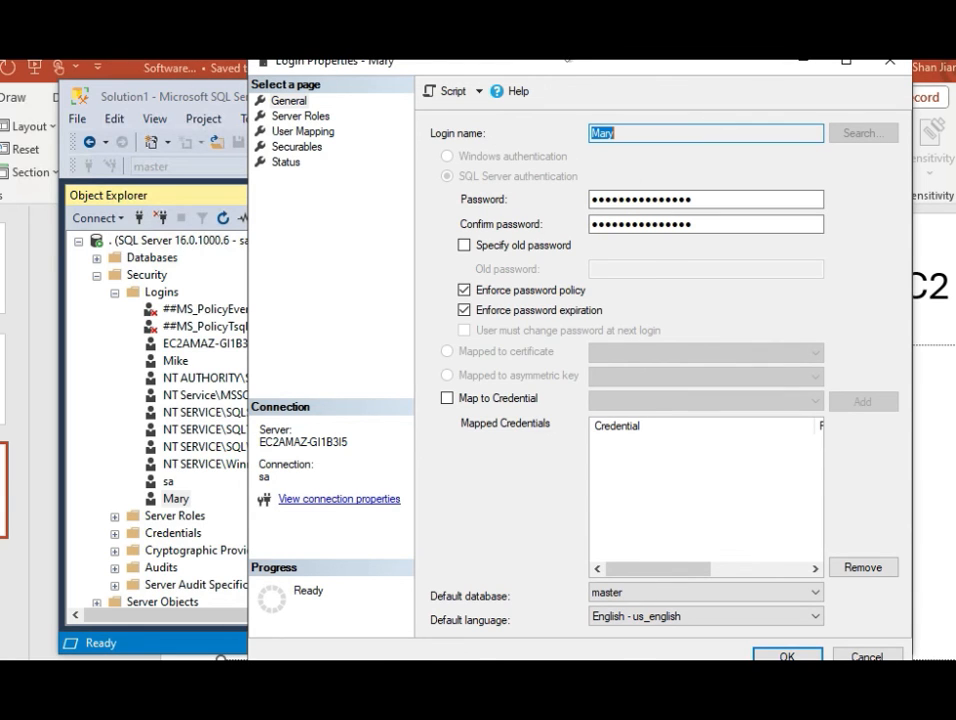
pyautogui.moveTo(426, 60); pyautogui.dragTo(426, 44)
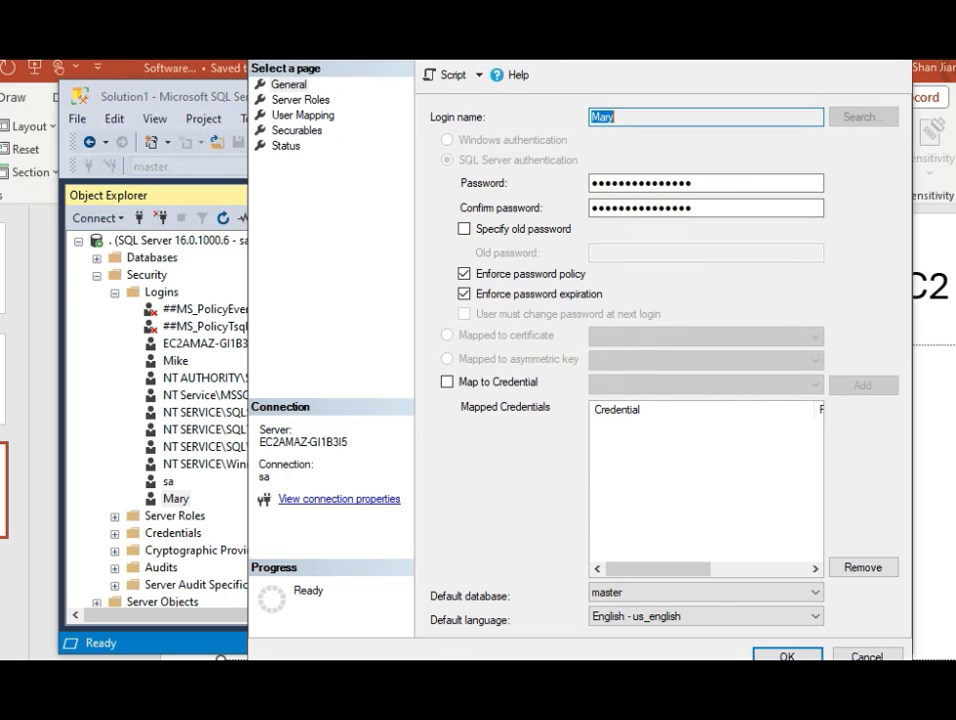
pyautogui.click(325, 119)
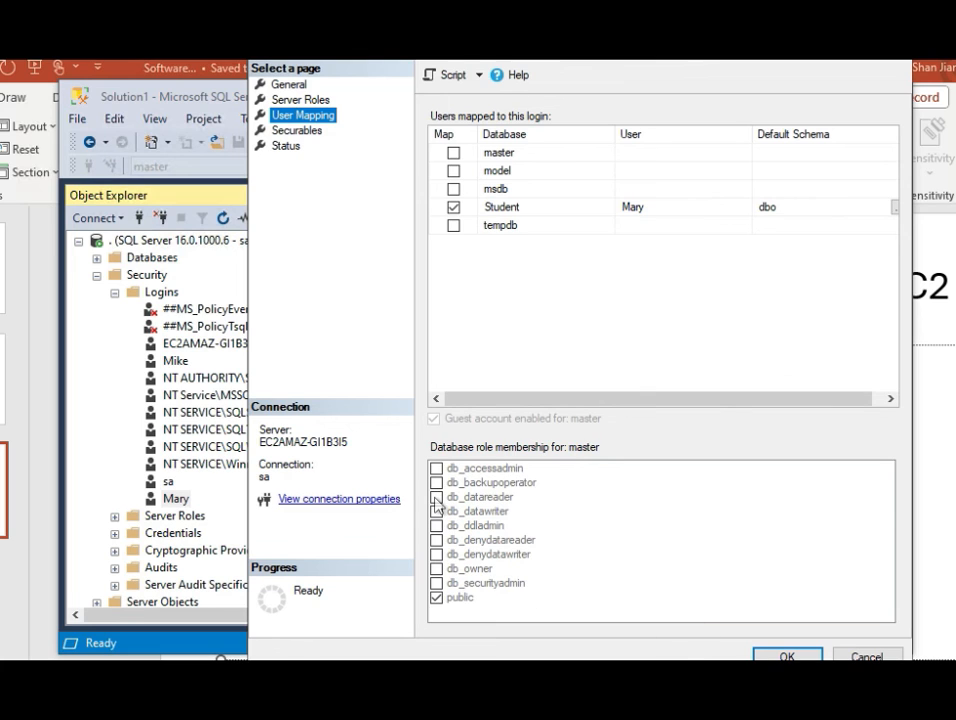
pyautogui.click(470, 207)
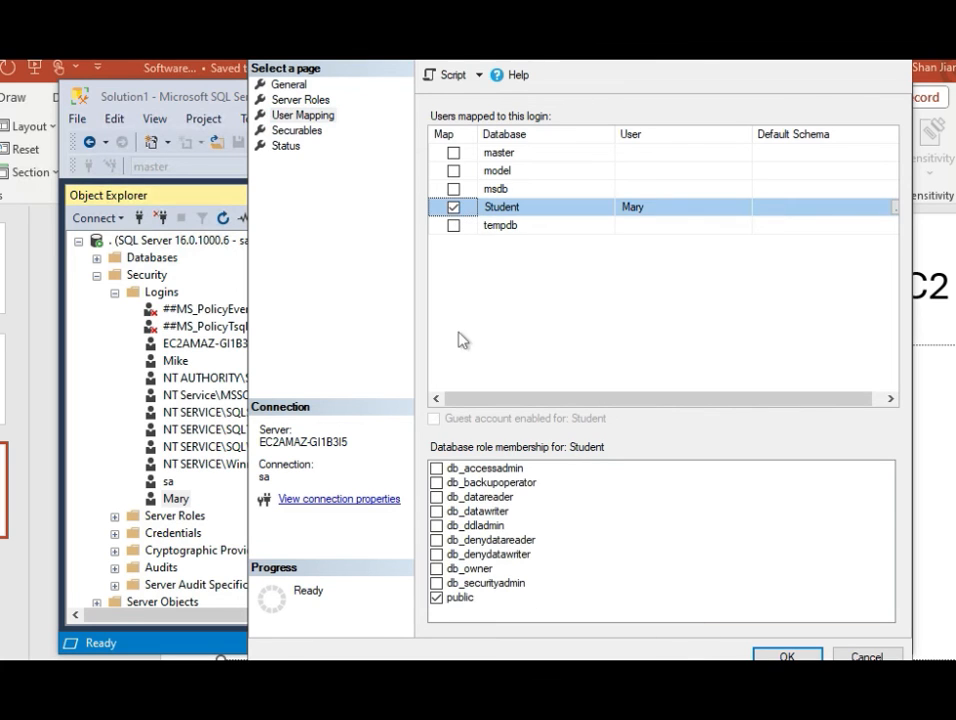
pyautogui.click(437, 497)
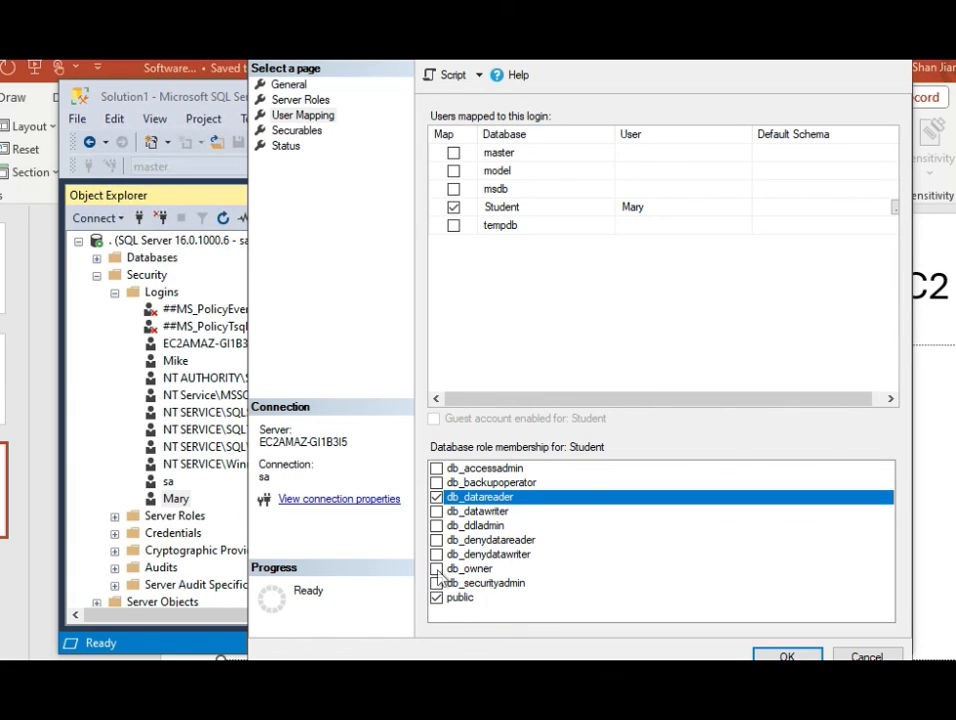
pyautogui.click(786, 656)
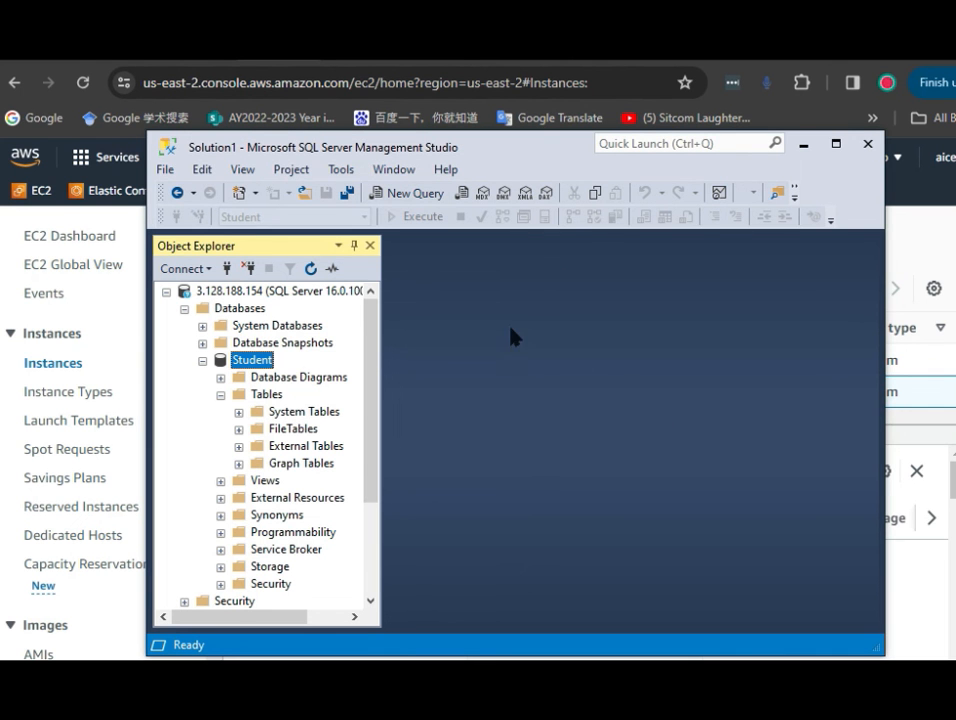
# Refresh the Student database remotely and run Select Top 1000 Rows on the dbo.Student table
pyautogui.rightClick(259, 360)
pyautogui.click(311, 270)
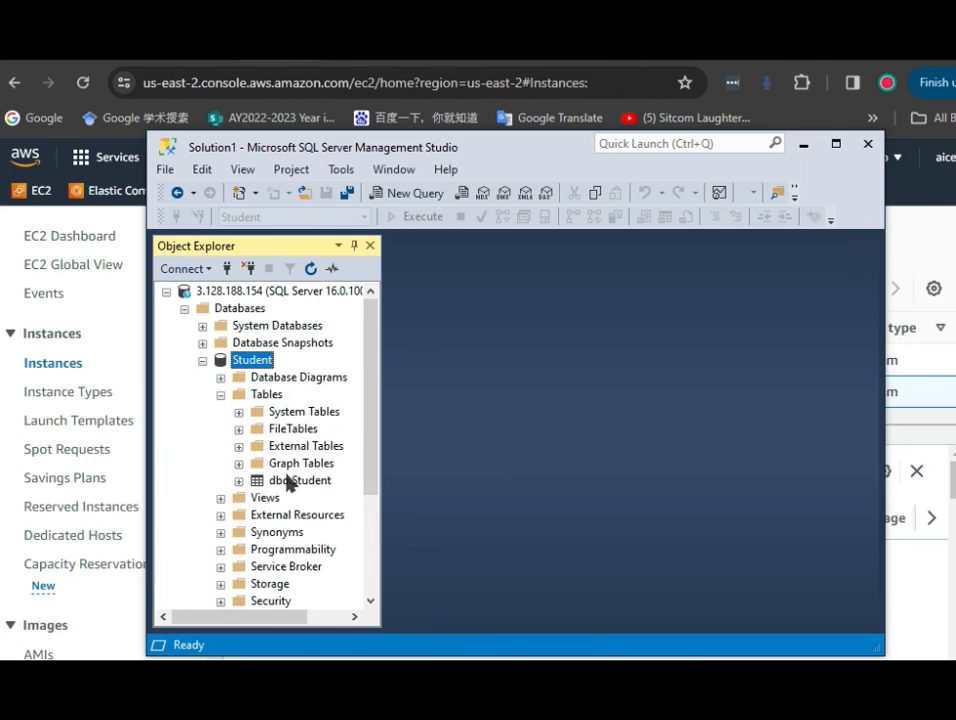
pyautogui.click(296, 482)
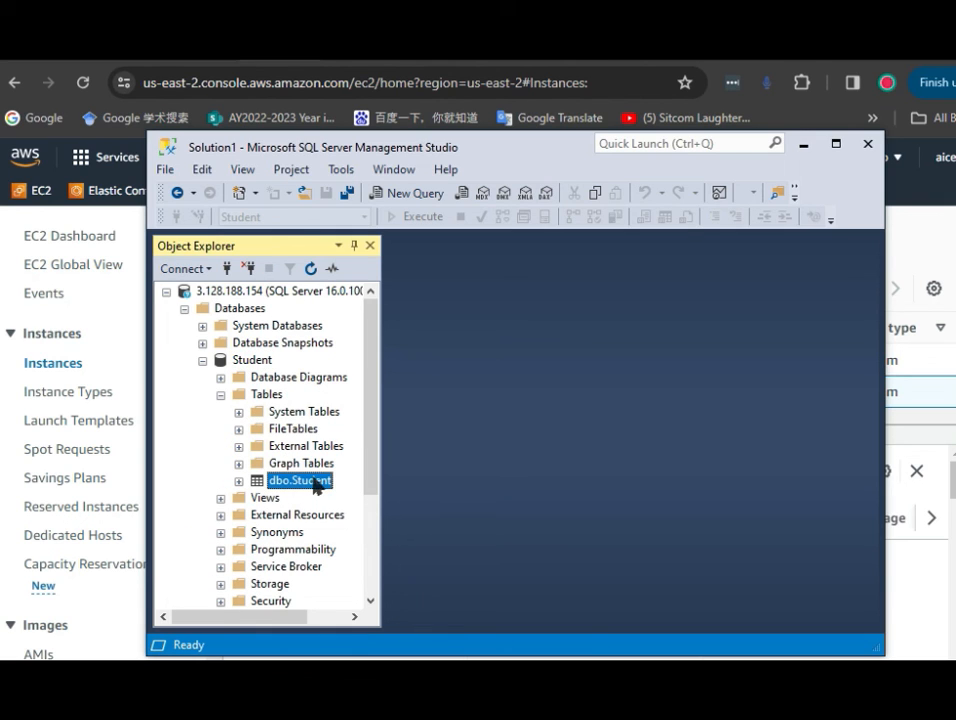
pyautogui.rightClick(302, 487)
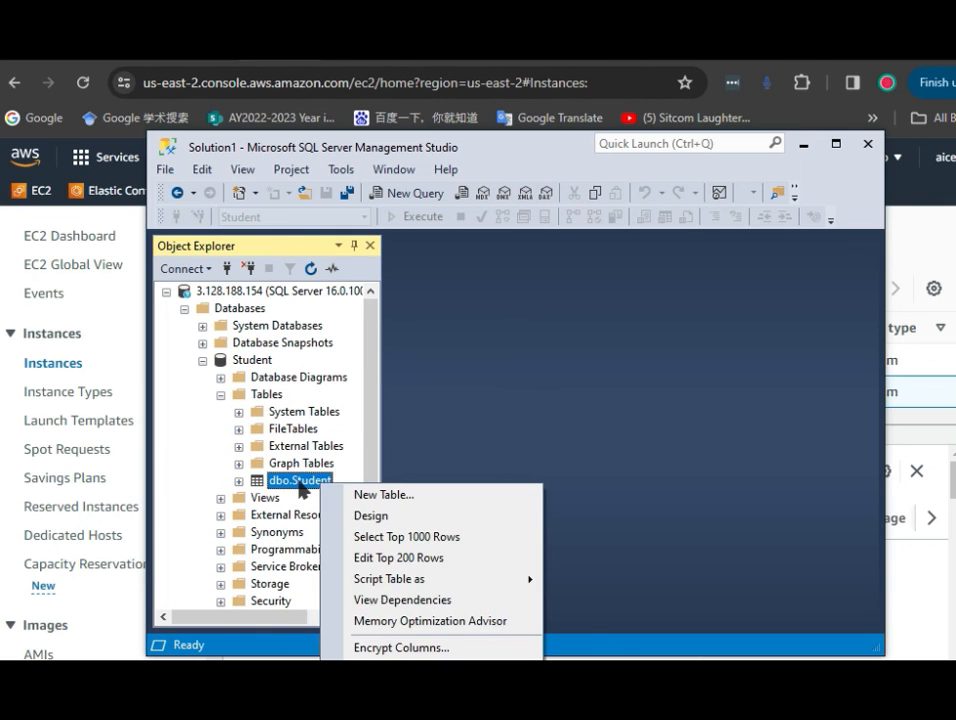
pyautogui.click(379, 536)
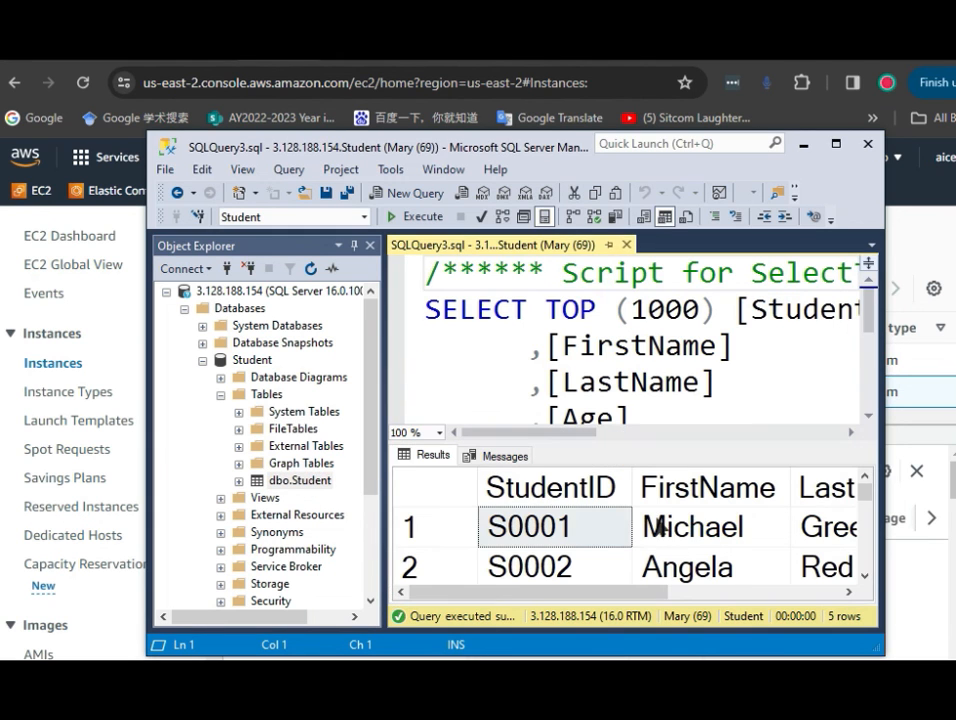
pyautogui.scroll(-1, 665, 540)
pyautogui.scroll(-1, 668, 562)
pyautogui.scroll(3, 664, 564)
pyautogui.click(803, 144)
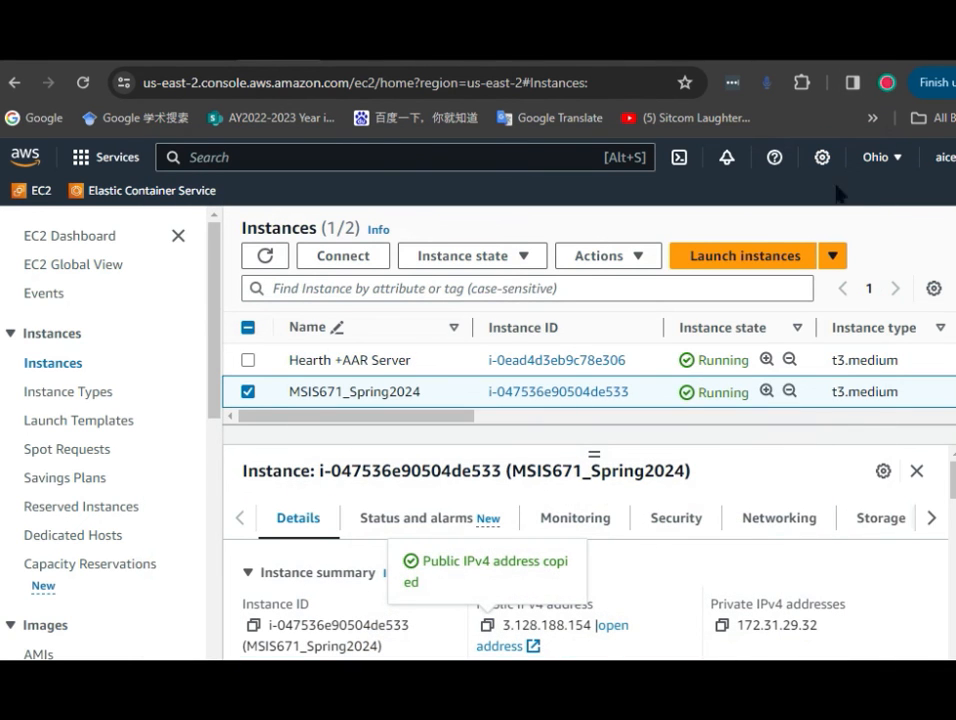